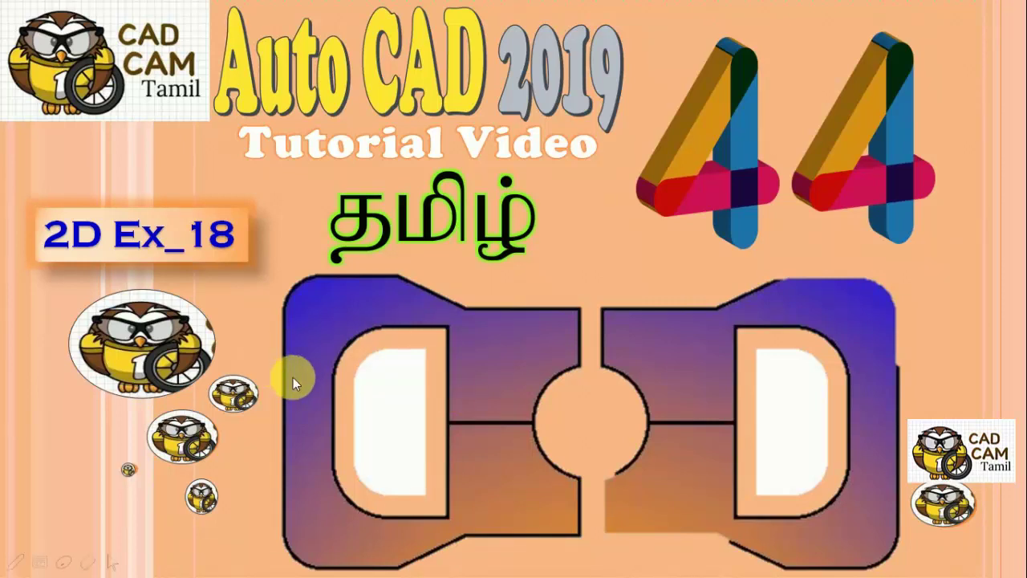
Step: Advance past the title slide to the dimensioned Ex_18 plate drawing
left_click(314, 369)
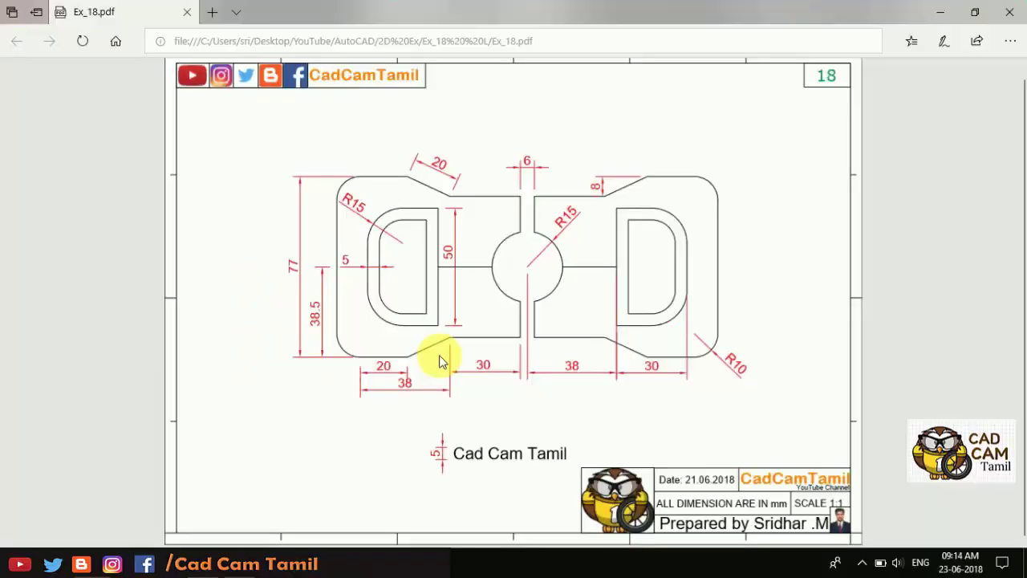
Step: Zoom into the Ex_18 PDF drawing to read its dimensions, then switch to AutoCAD
scroll(475, 257, "up", 1, "ctrl")
scroll(477, 240, "up", 1, "ctrl")
scroll(477, 237, "up", 1, "ctrl")
scroll(477, 238, "up", 1, "ctrl")
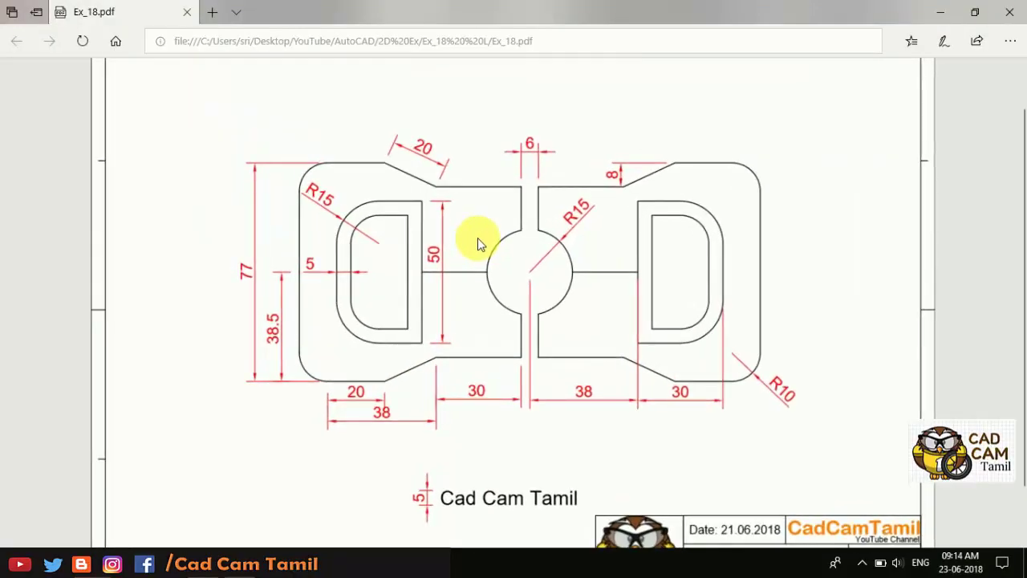
scroll(478, 237, "up", 1, "ctrl")
scroll(478, 238, "up", 1, "ctrl")
scroll(477, 238, "up", 1, "ctrl")
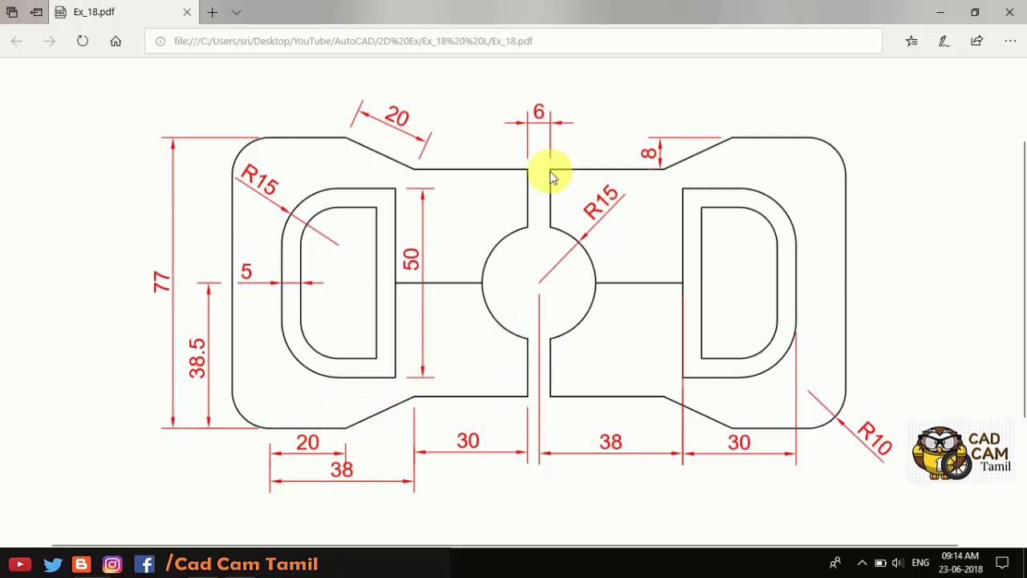
left_click(199, 552)
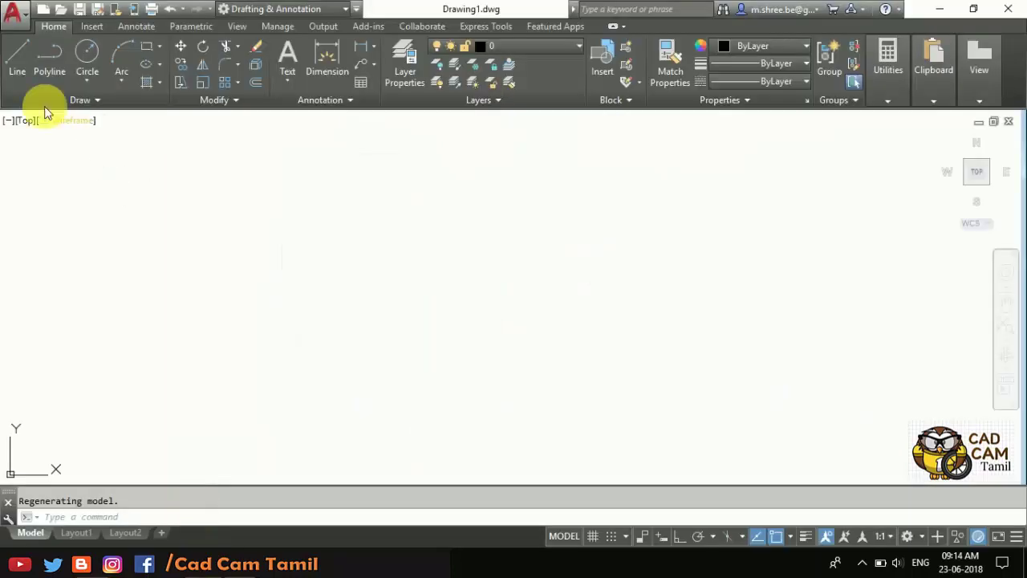
Step: With Ortho on, draw the 20-unit bottom edge, 8-unit rise, 18-unit edge and closing slope
left_click(17, 60)
left_click(253, 353)
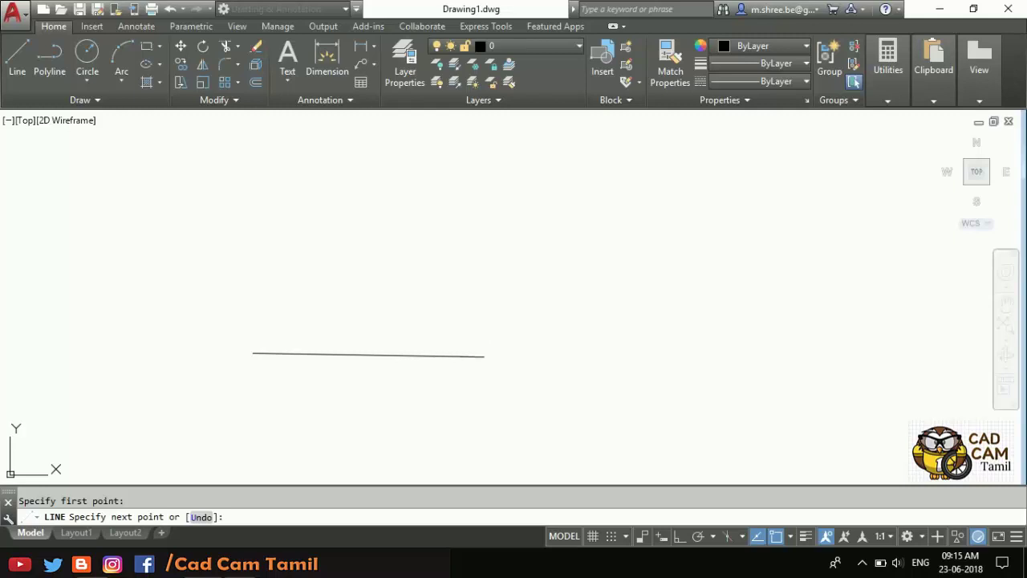
key("F8")
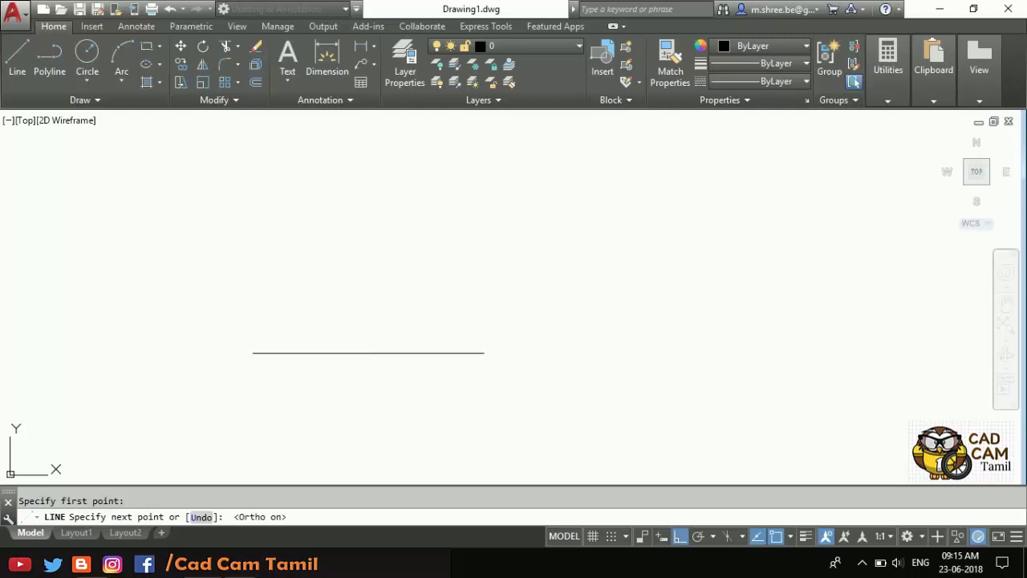
type("20")
key("Return")
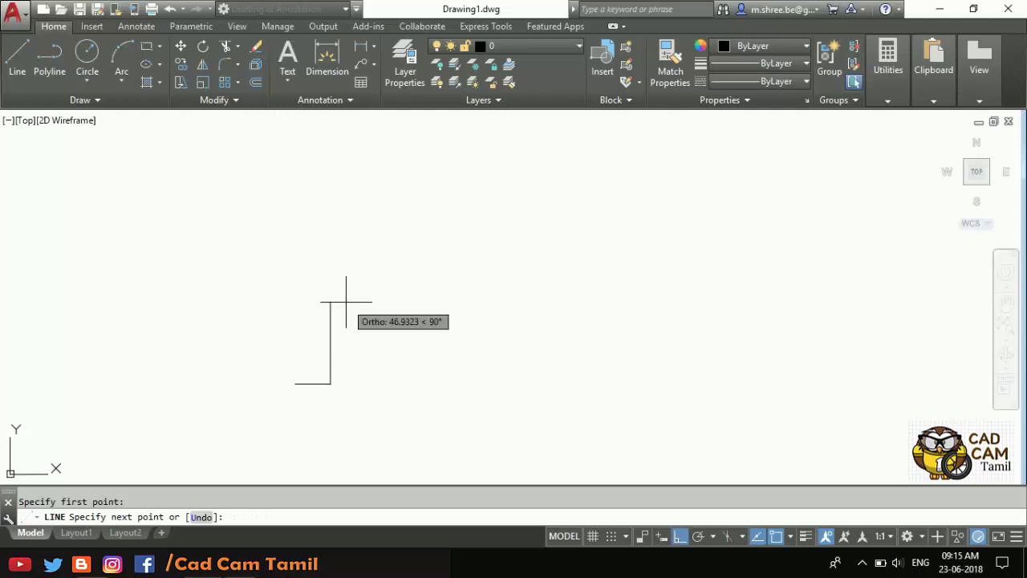
key("Return")
type("18")
key("Return")
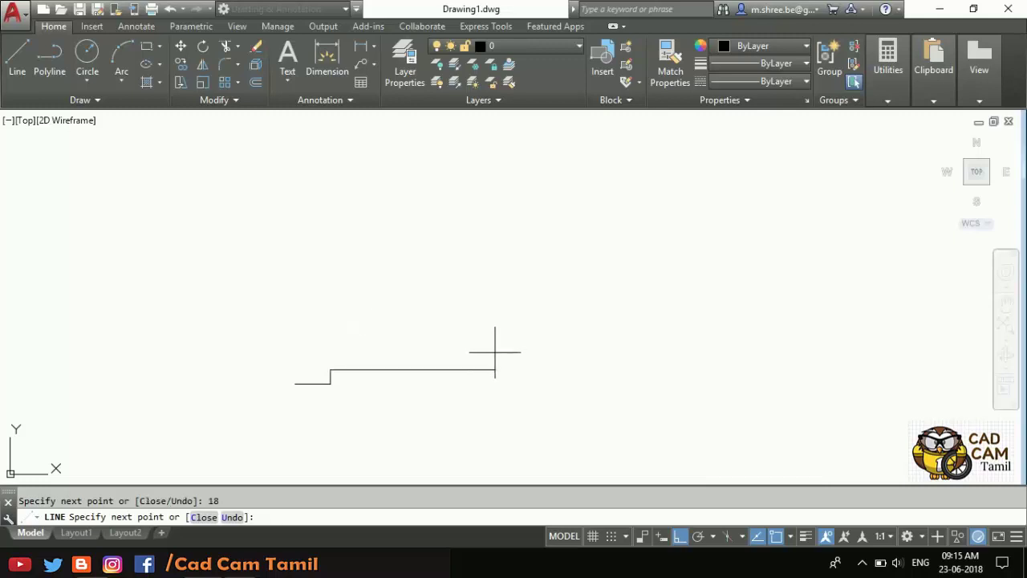
scroll(329, 373, "down", 5)
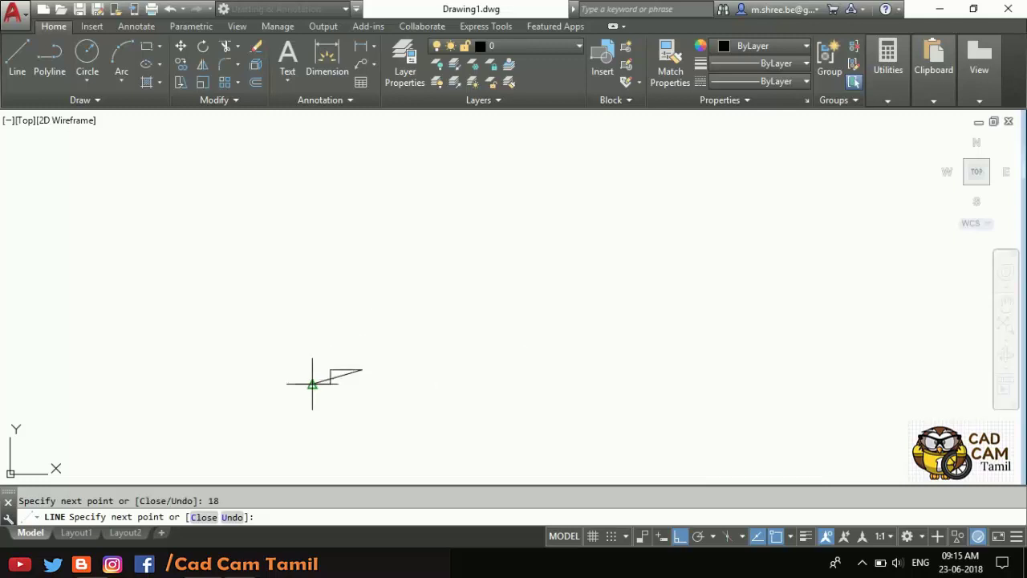
scroll(329, 383, "up", 4)
left_click(327, 387)
key("Escape")
Step: Erase the top horizontal and short vertical helper lines, then bring up the reference PDF
left_click(366, 345)
left_click(339, 359)
left_click(310, 366)
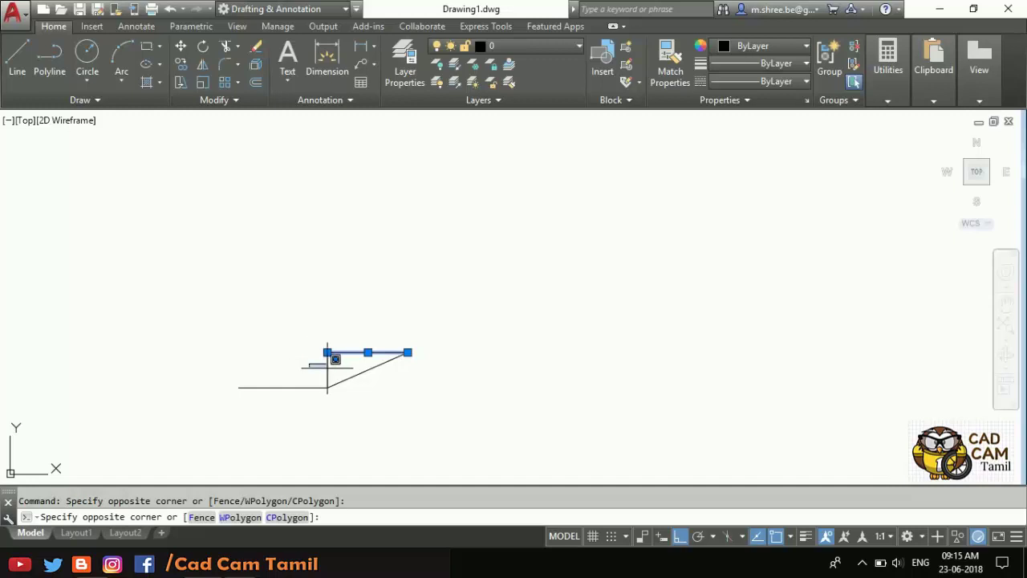
key("Escape")
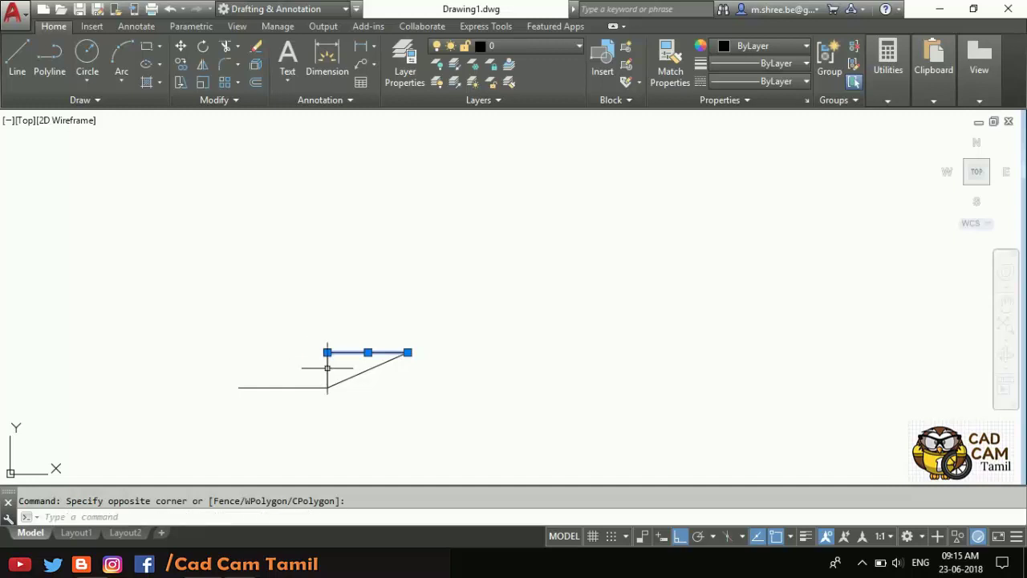
key("Delete")
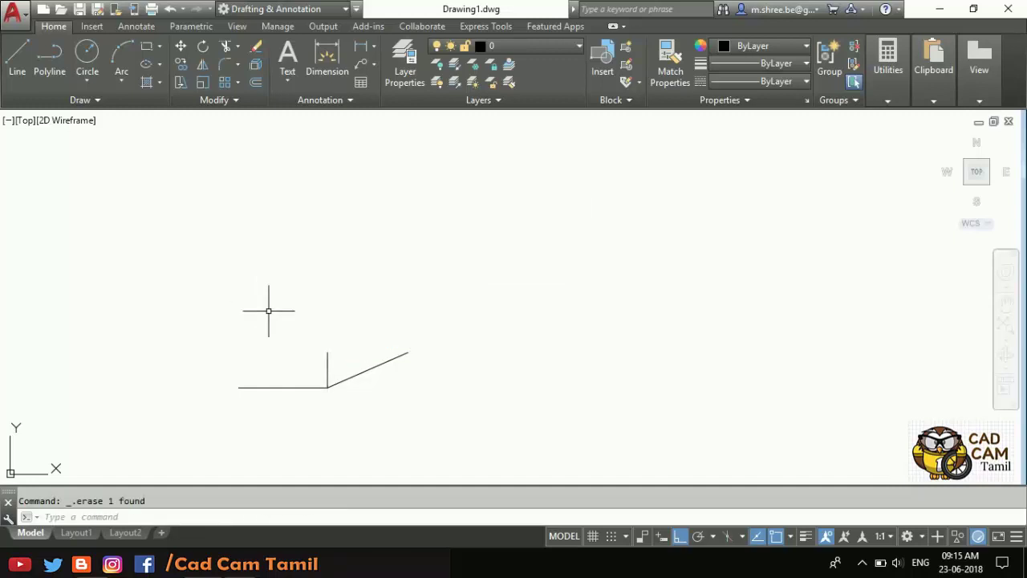
left_click(328, 363)
key("Delete")
left_click(112, 562)
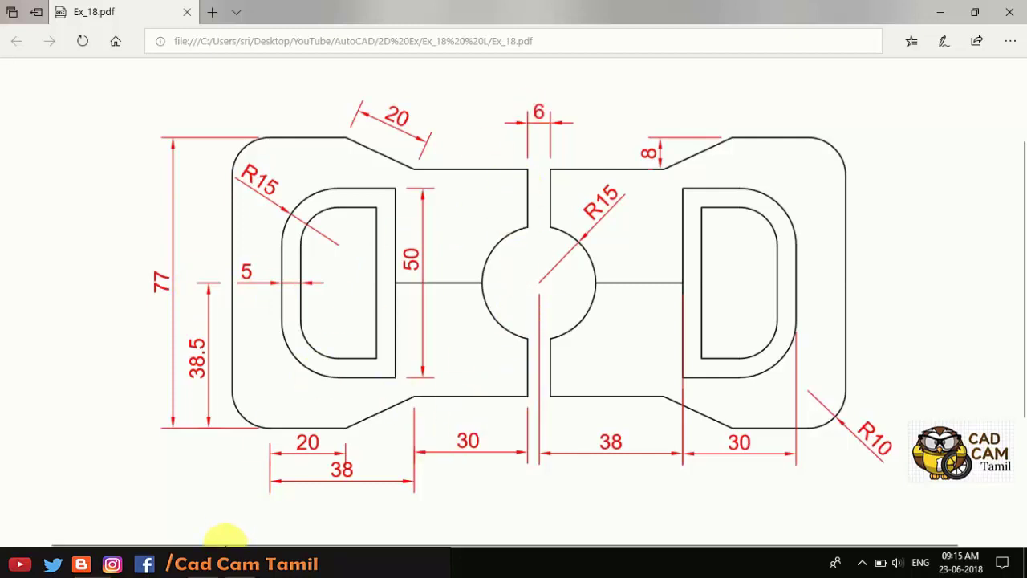
Step: From the slope's top, draw a 30-unit horizontal edge and a 77-unit vertical edge
left_click(257, 494)
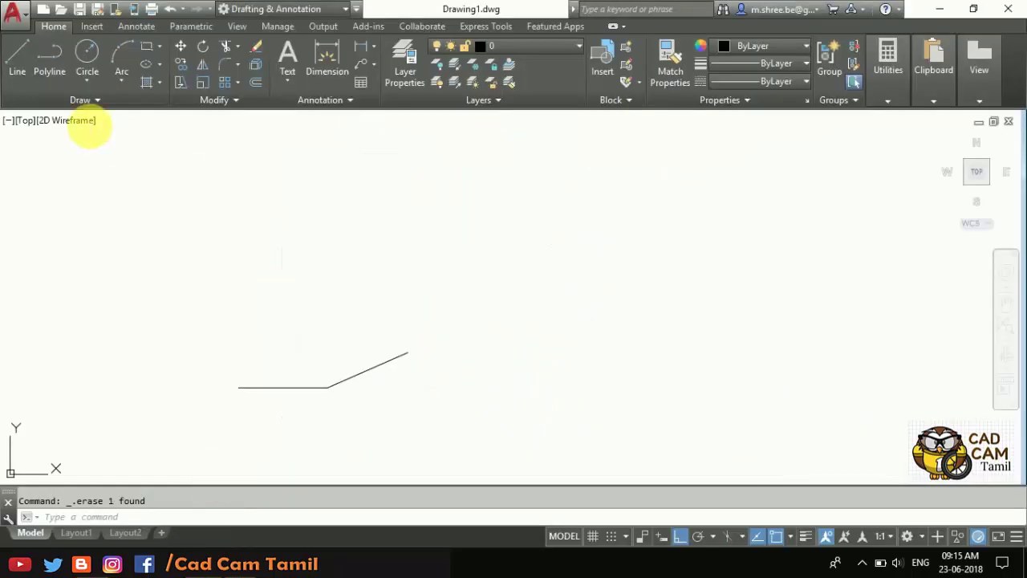
left_click(17, 53)
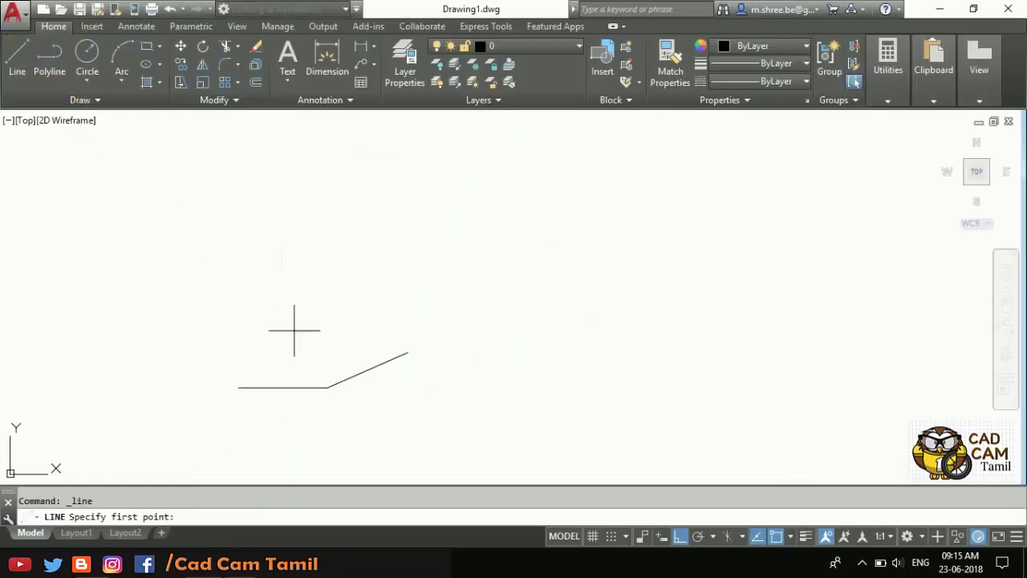
left_click(407, 353)
type("0")
key("Return")
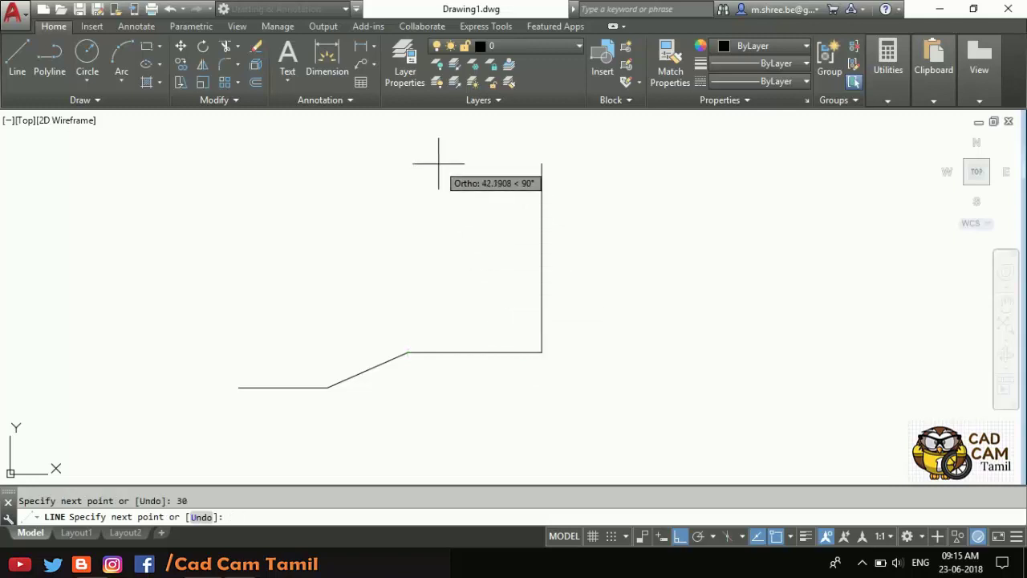
key("Return")
scroll(514, 337, "down", 4)
scroll(562, 329, "up", 2)
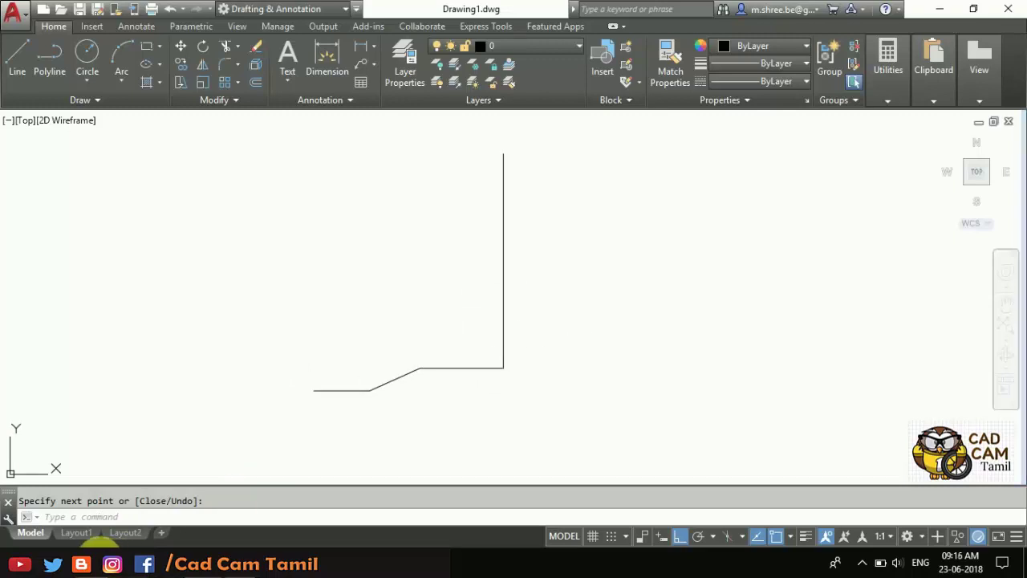
key("alt+Tab")
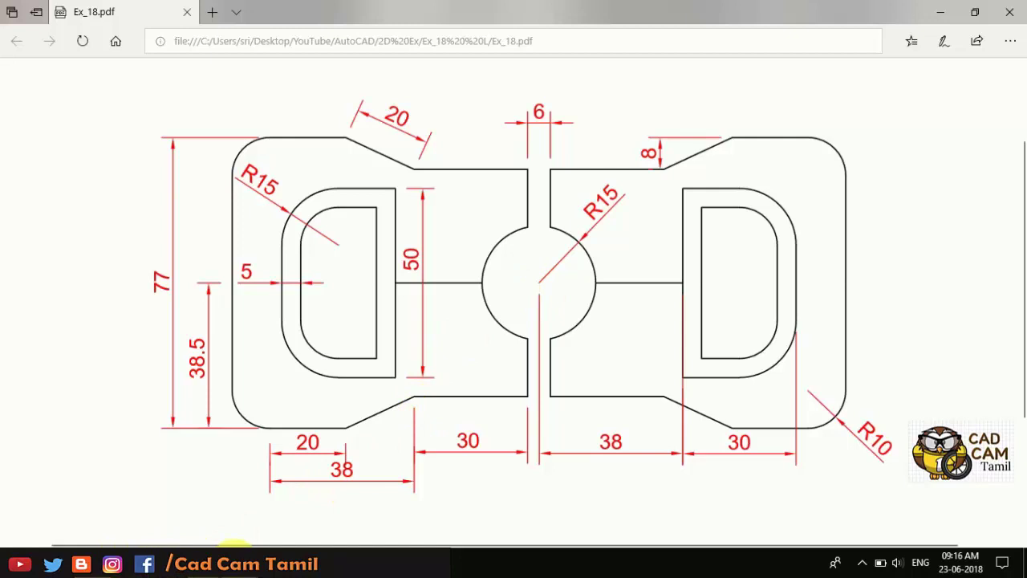
Step: Draw a short marker line at the vertical edge's midpoint and an R15 circle centred there
left_click(203, 563)
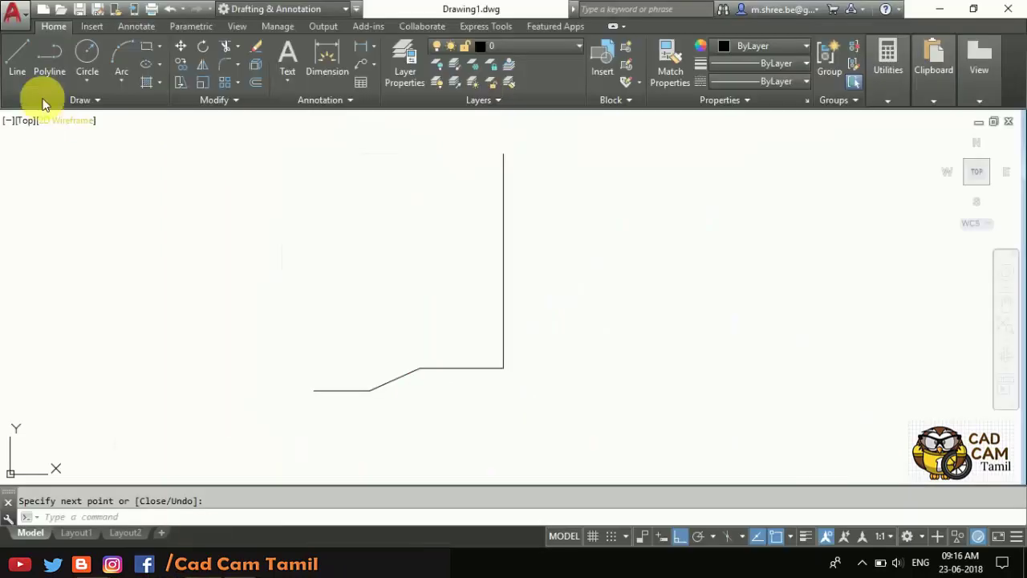
left_click(17, 60)
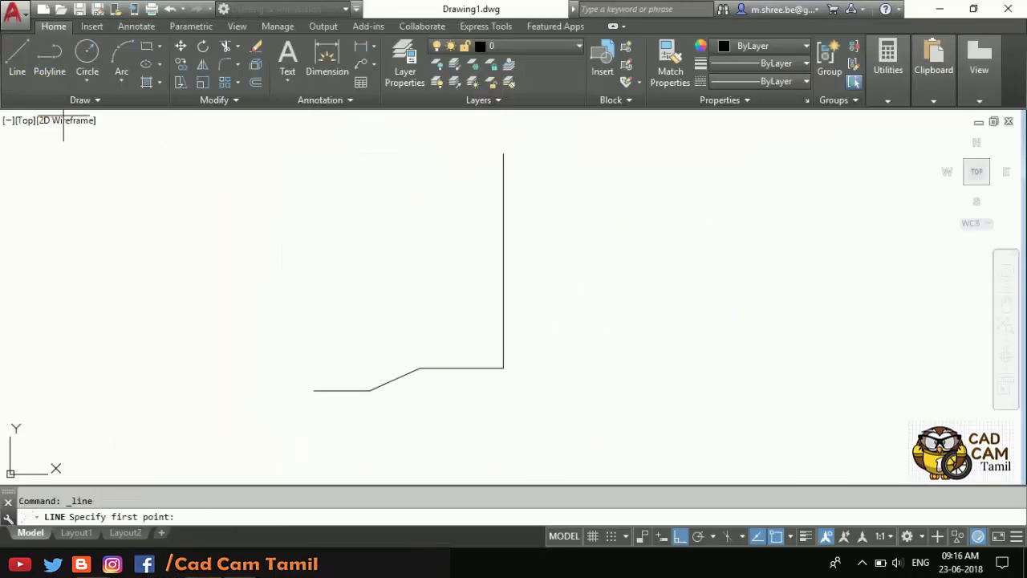
left_click(503, 260)
type("3")
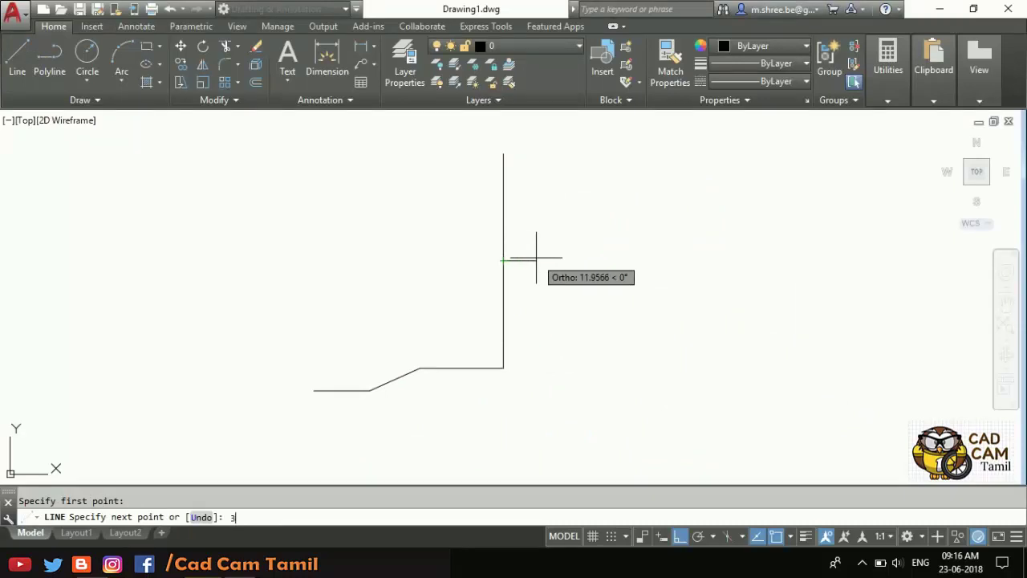
key("Return")
key("Return")
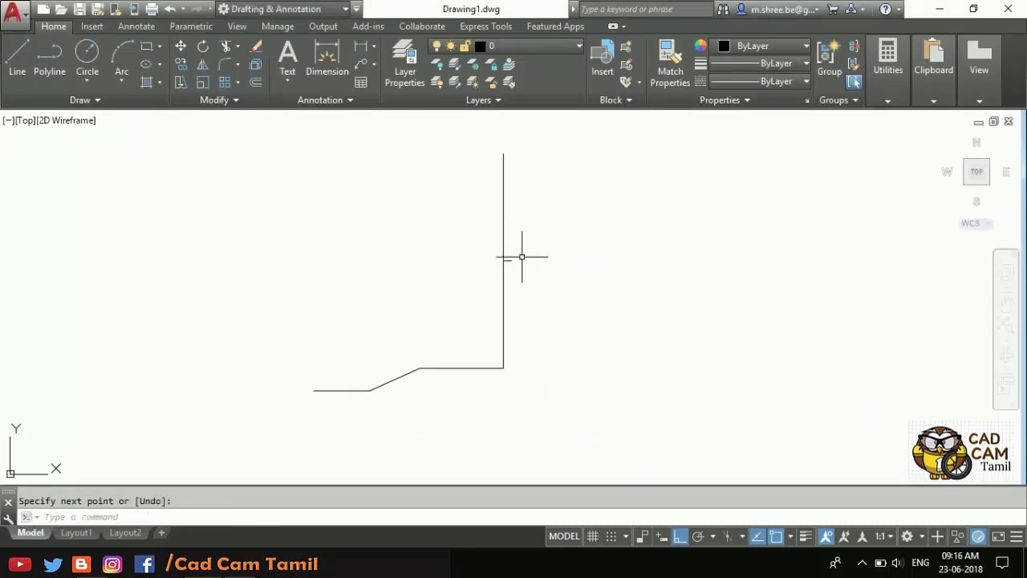
left_click(81, 68)
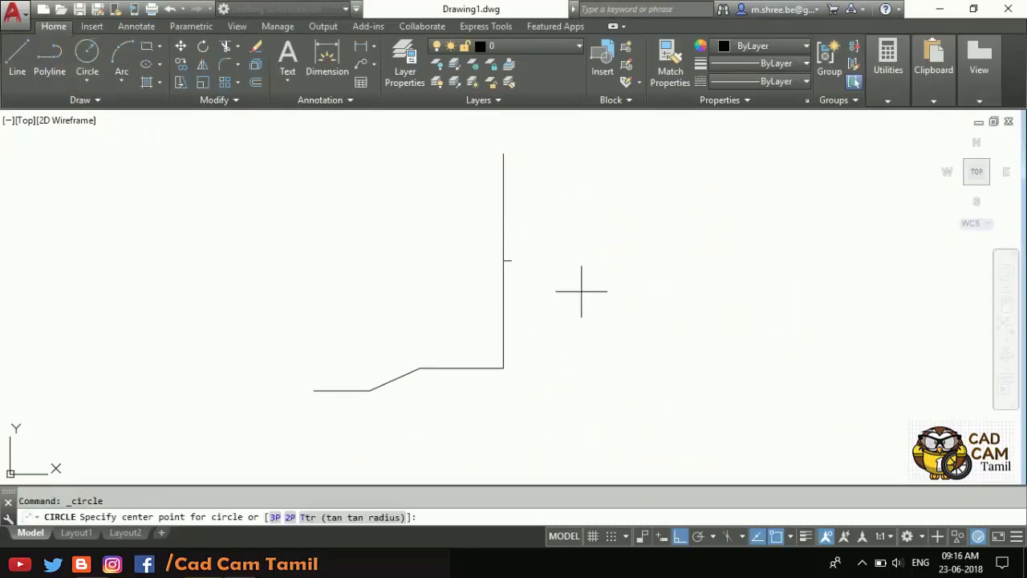
left_click(511, 260)
key("Return")
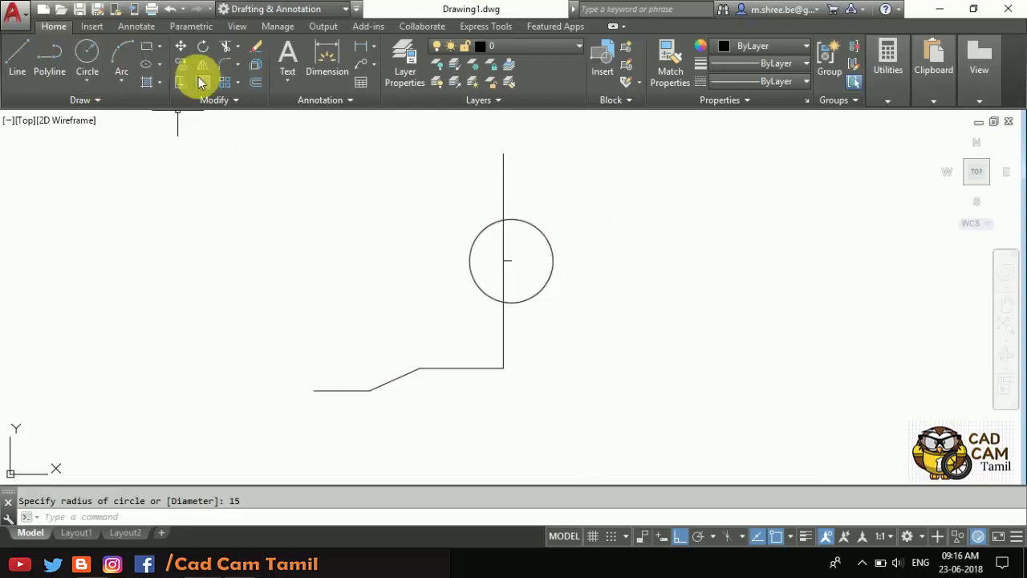
Step: Trim away the circle's right half and delete the upper vertical line
left_click(225, 45)
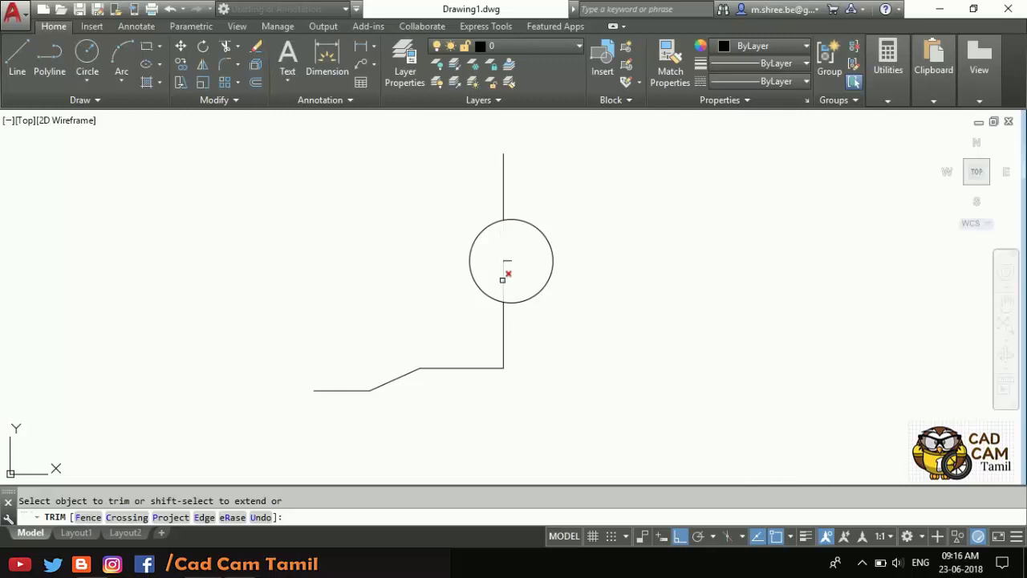
left_click(524, 223)
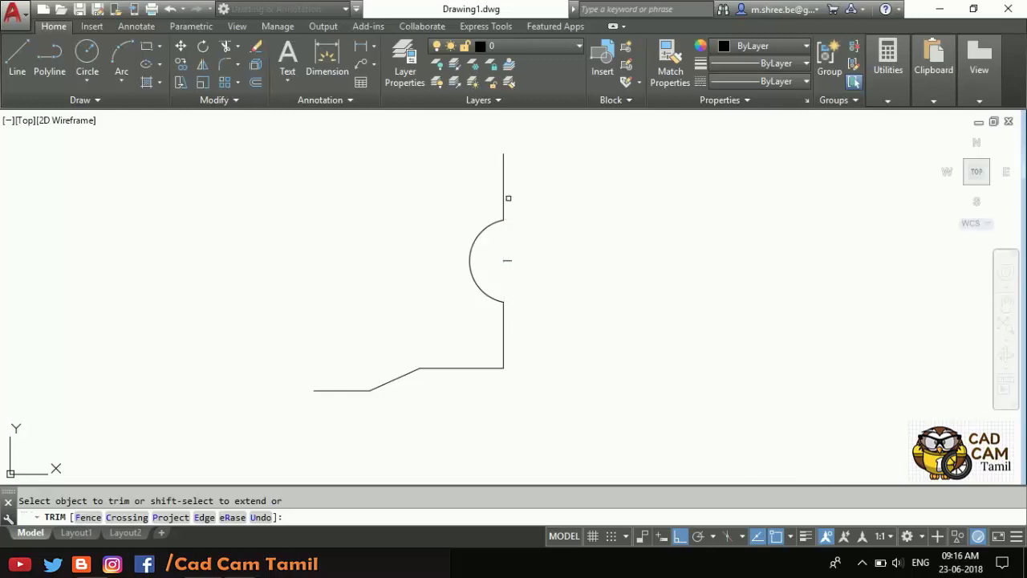
key("Escape")
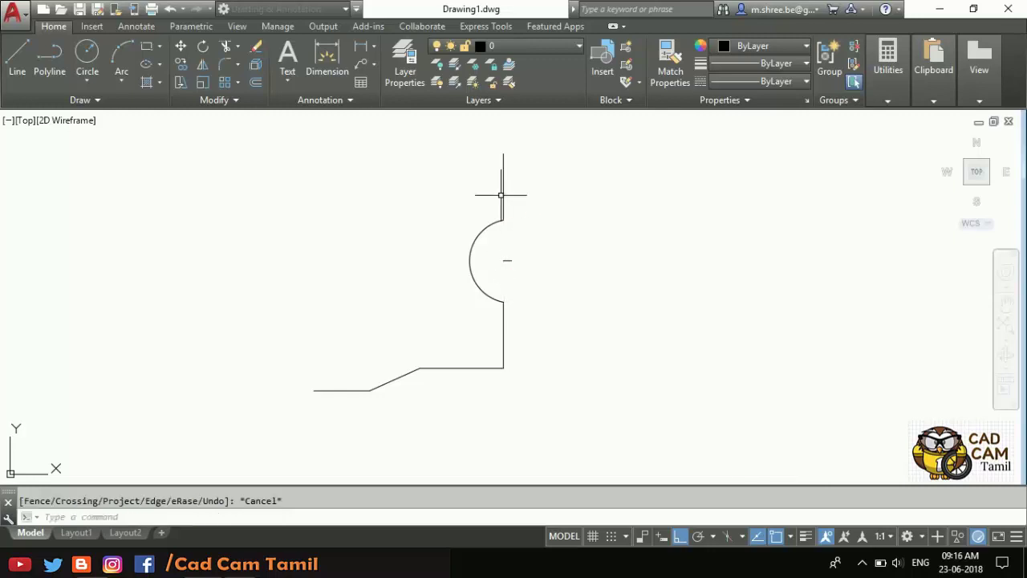
left_click(503, 192)
key("Delete")
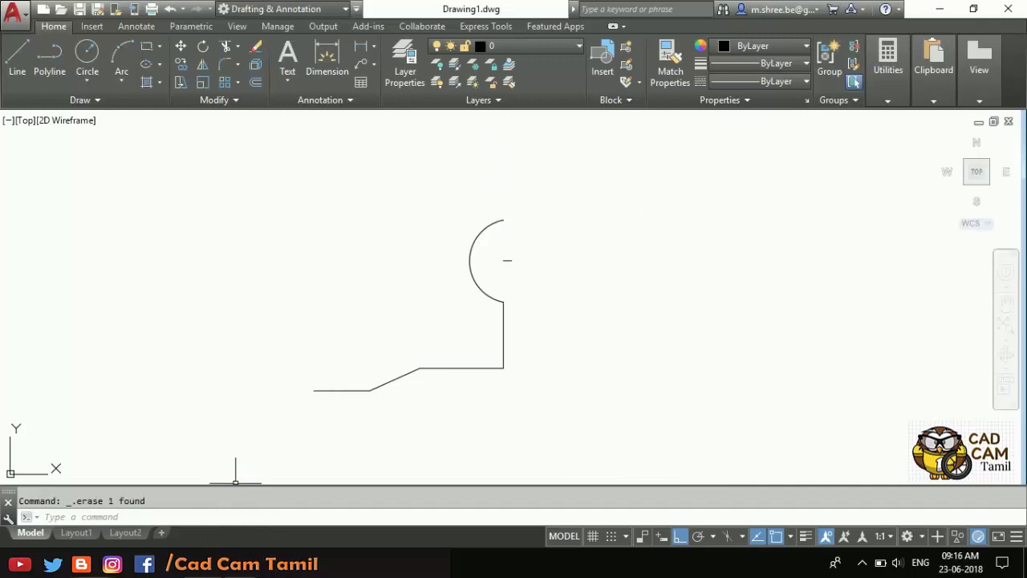
key("alt+Tab")
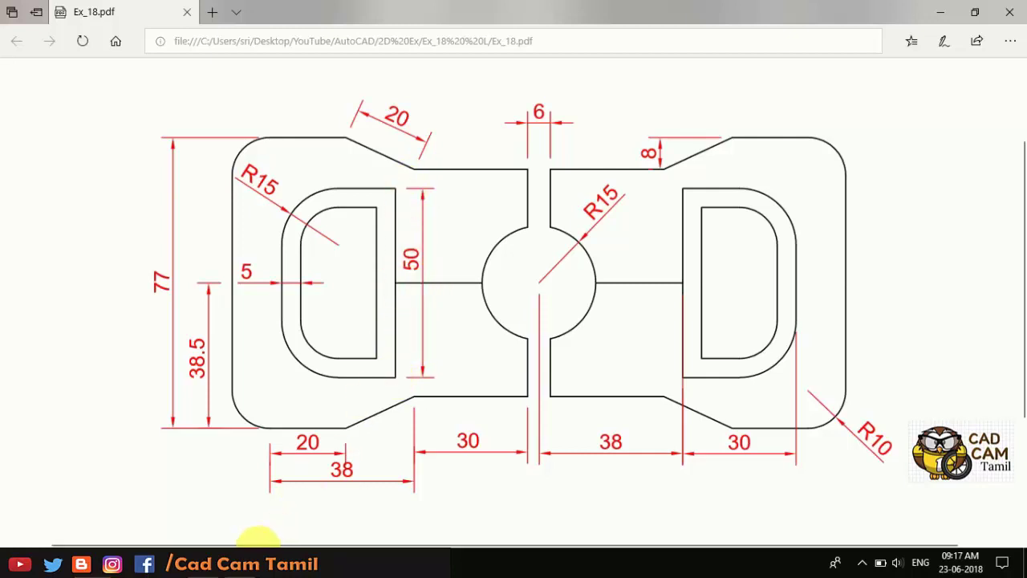
Step: Draw a 38-unit line left from the arc centre, then a vertical line 25 up and 25 down
left_click(221, 562)
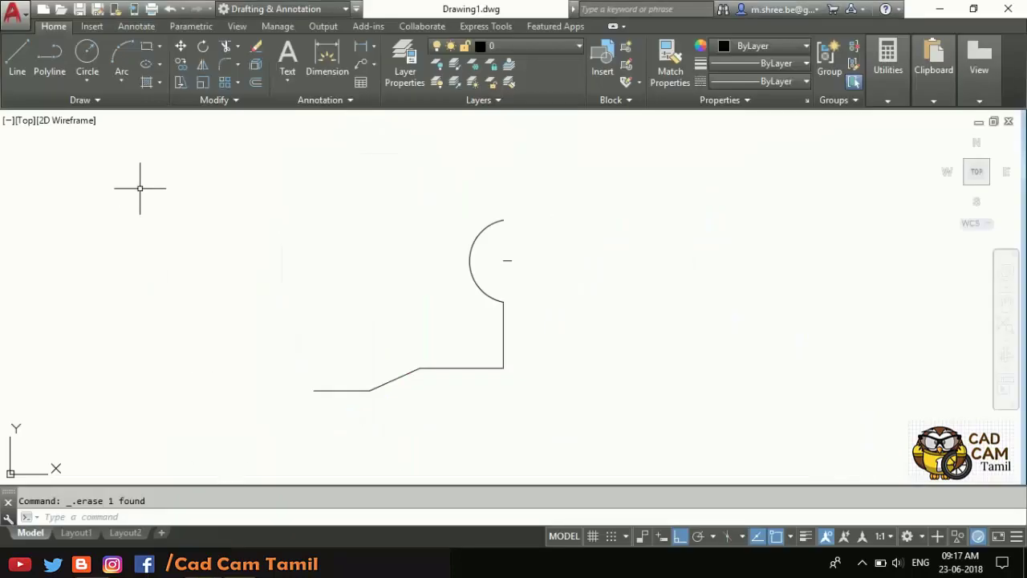
left_click(9, 74)
left_click(512, 260)
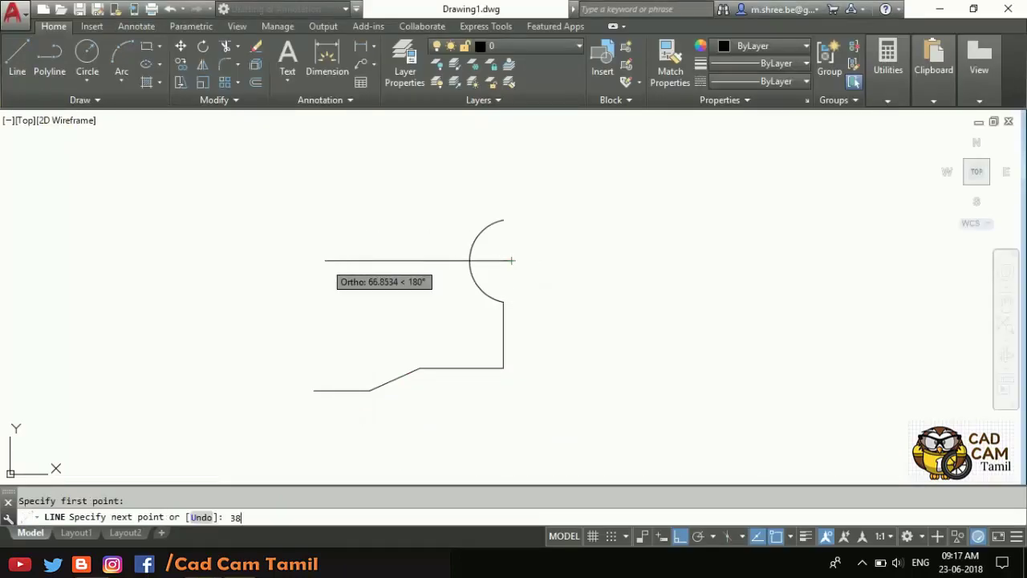
key("Return")
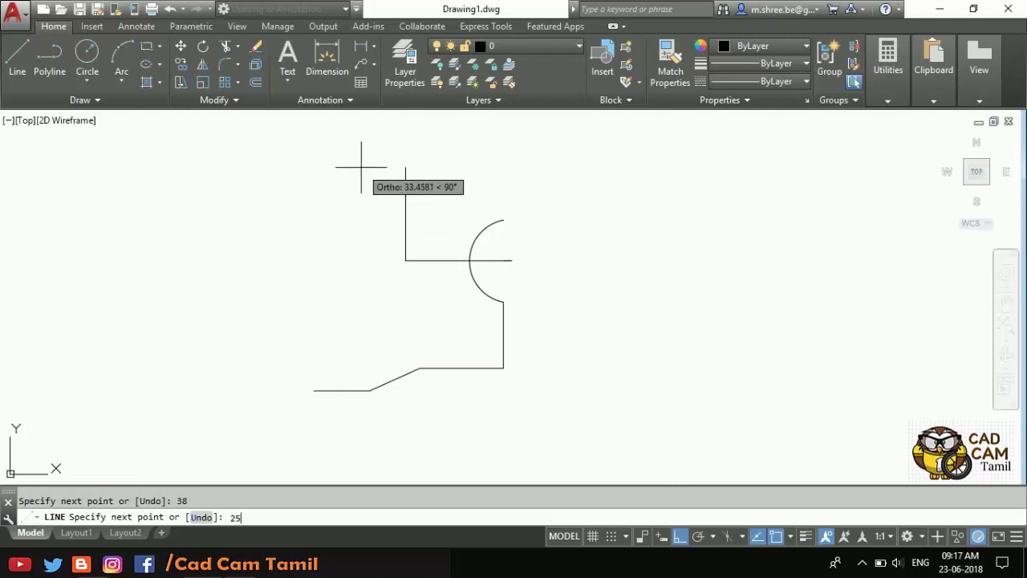
key("Return")
key("Return")
key("Return")
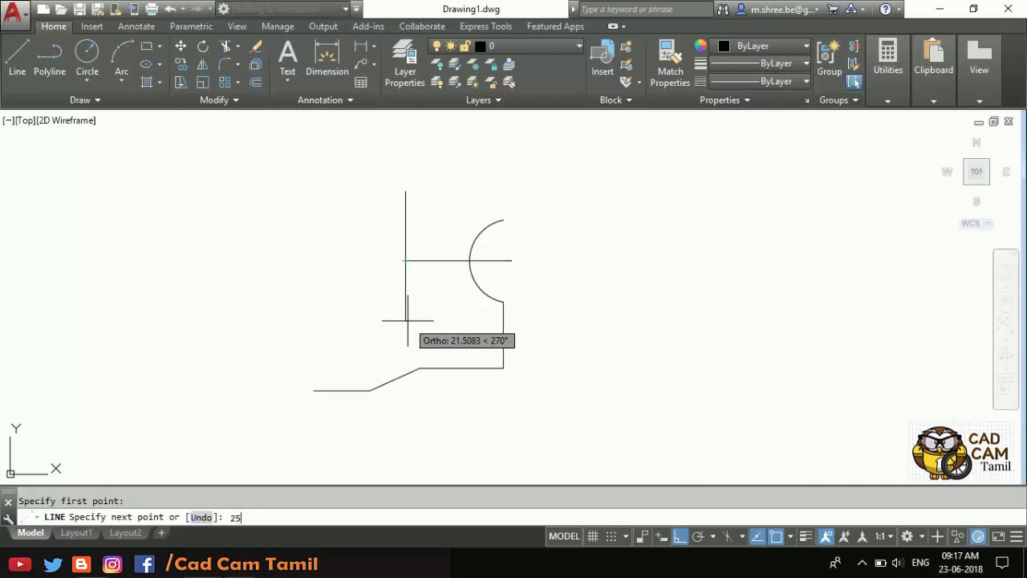
key("Return")
key("Return")
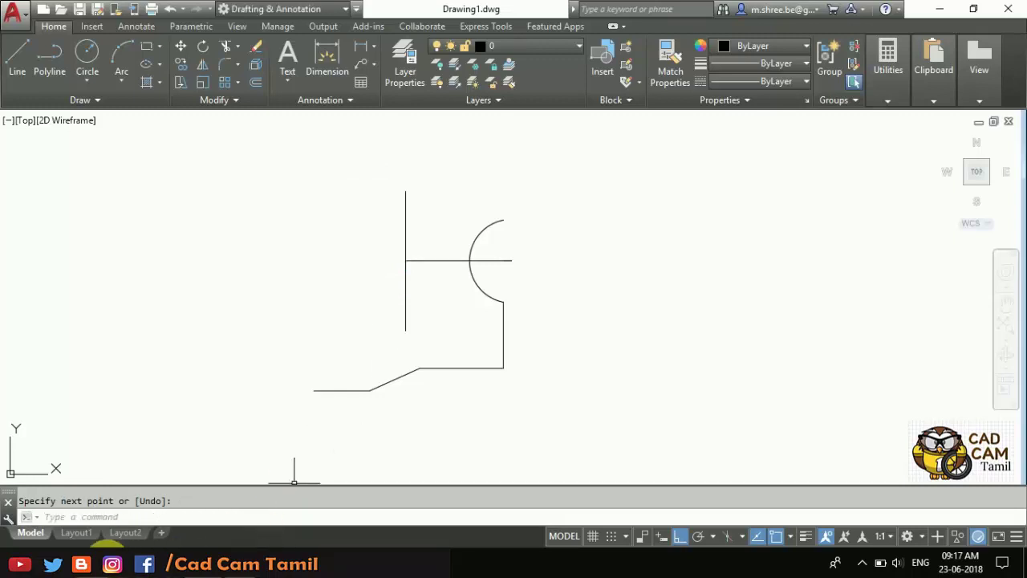
key("alt+Tab")
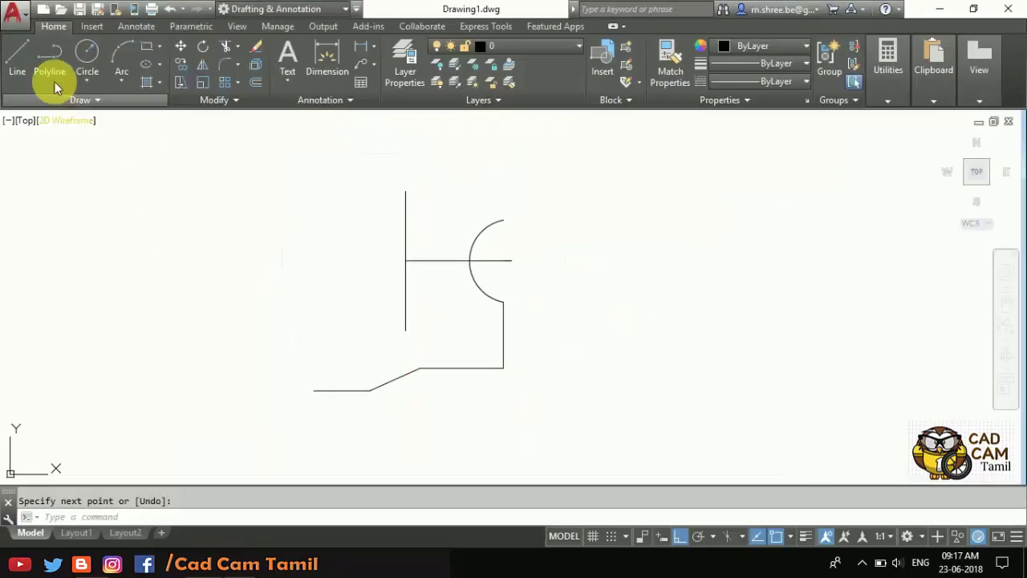
Step: Draw the rectangle's 30-unit bottom and 50-unit left edges, undoing one mistaken segment
left_click(20, 65)
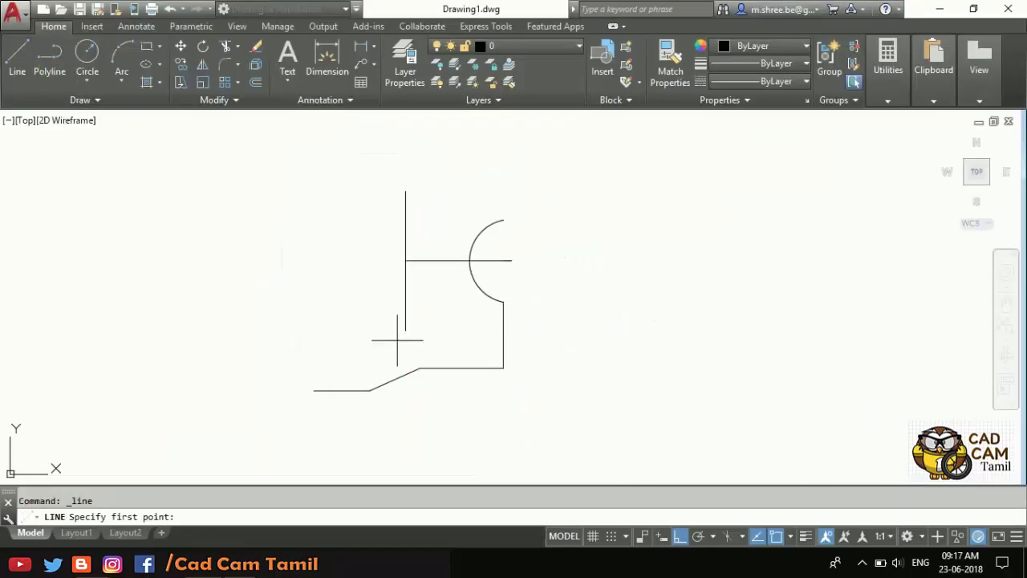
left_click(405, 329)
type("30")
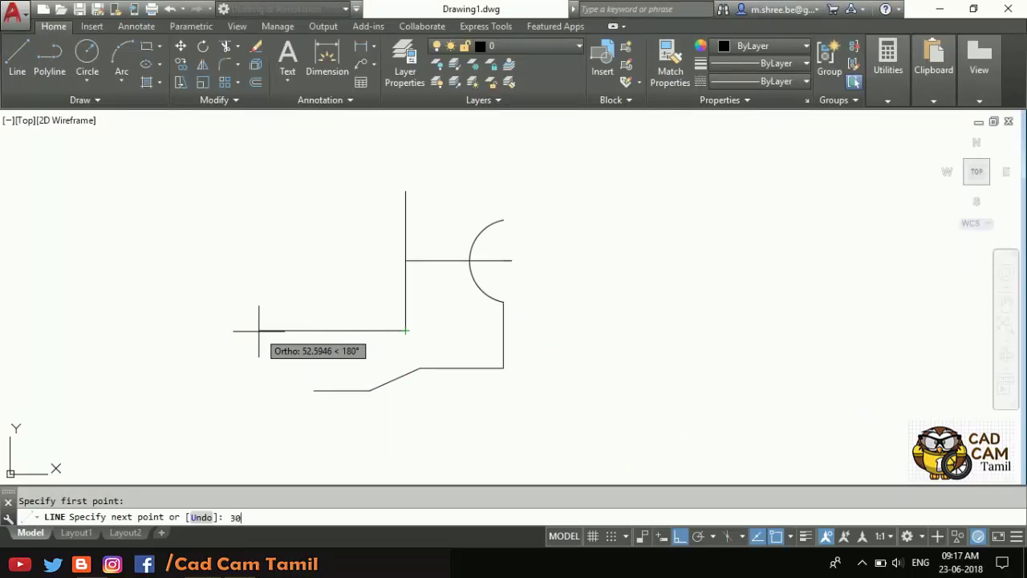
key("Return")
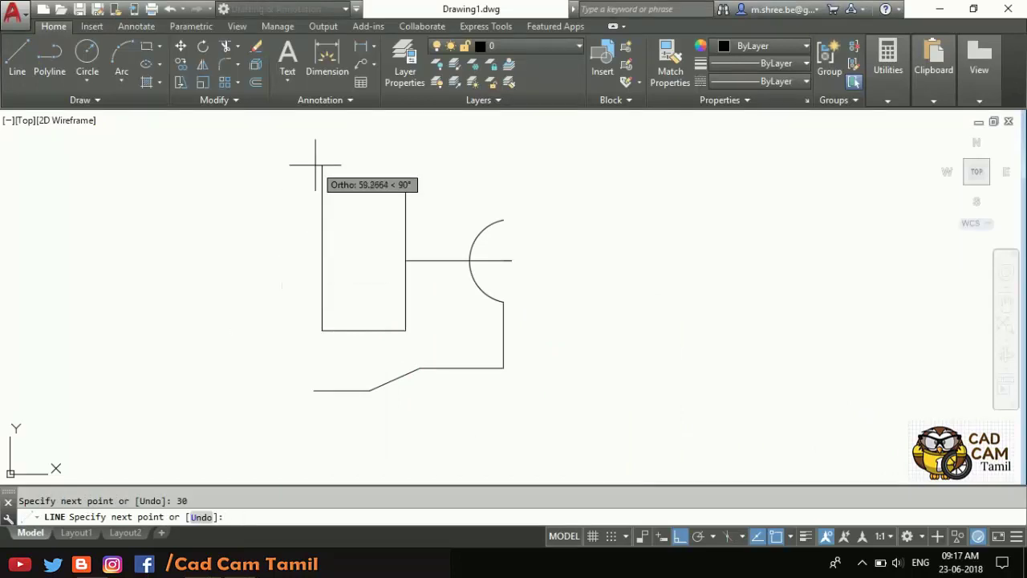
type("30")
key("Return")
type("u")
key("Return")
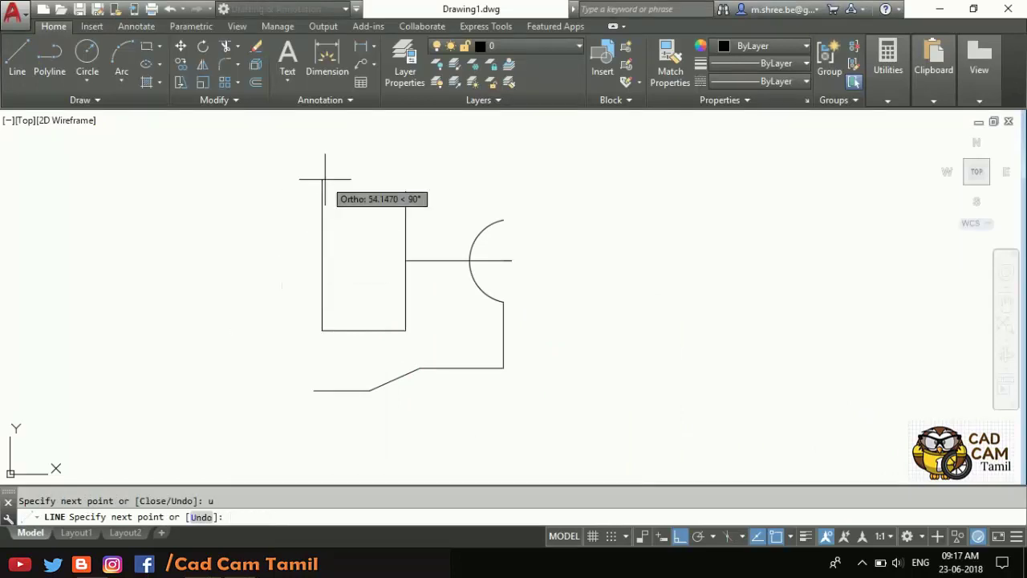
key("Return")
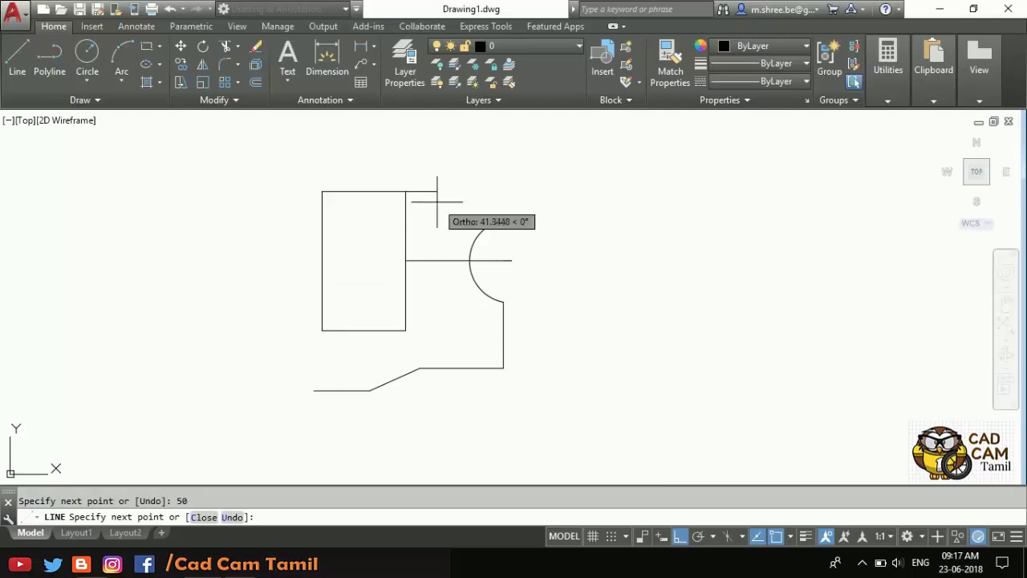
type("30")
key("Return")
key("Return")
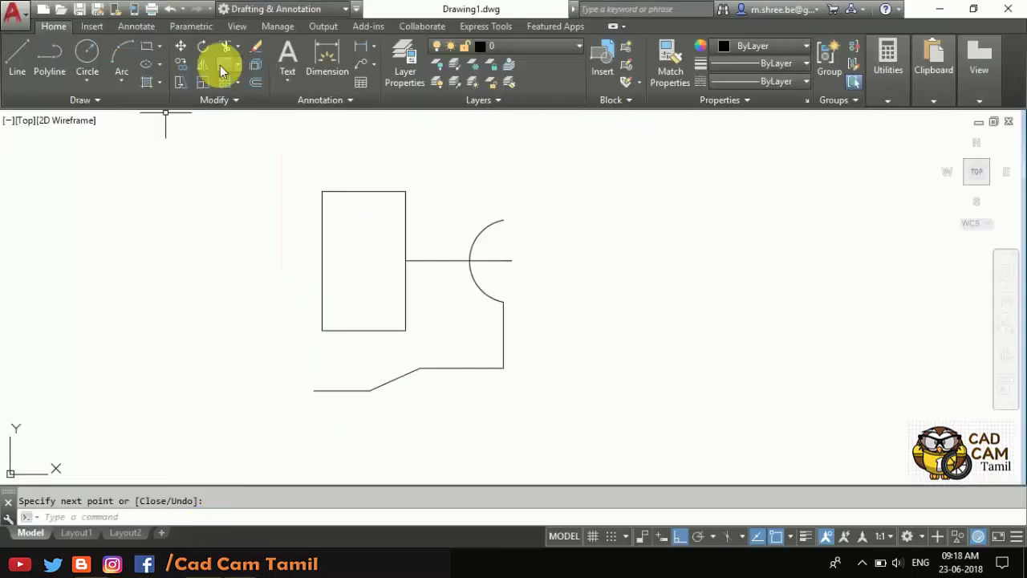
Step: Round the rectangle's lower-left and upper-left corners with R15 fillets
left_click(219, 65)
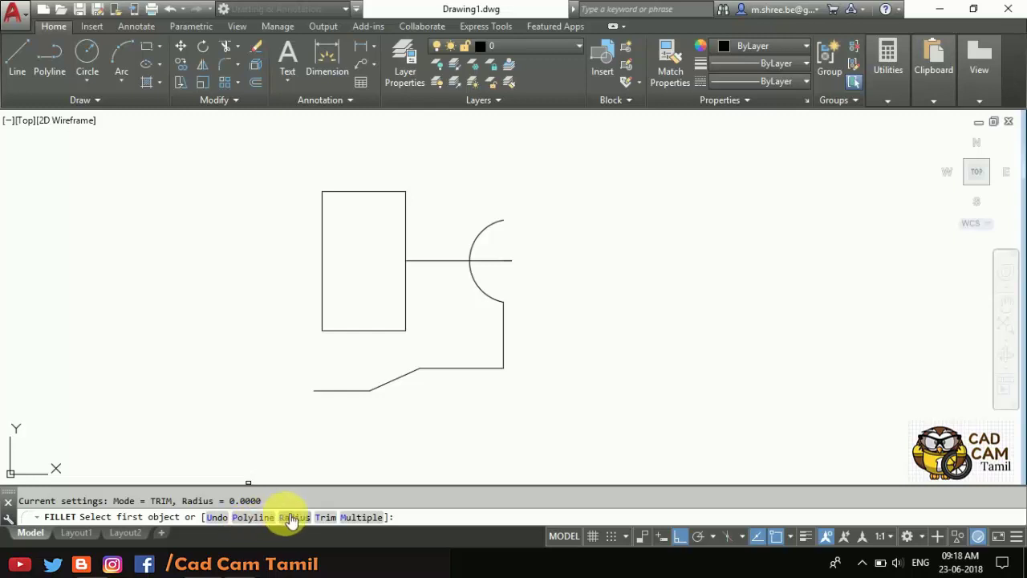
left_click(291, 517)
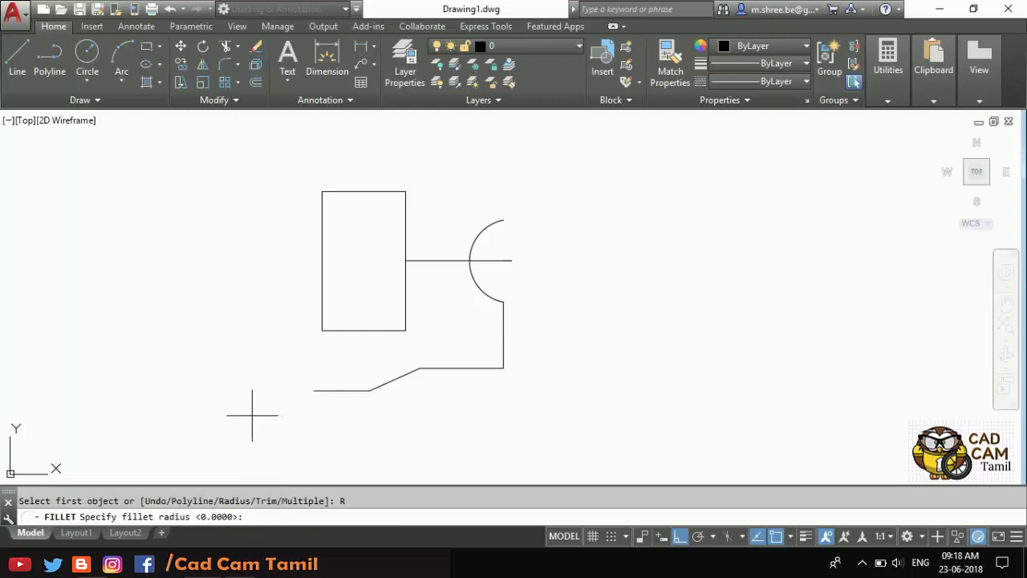
type("15")
key("Return")
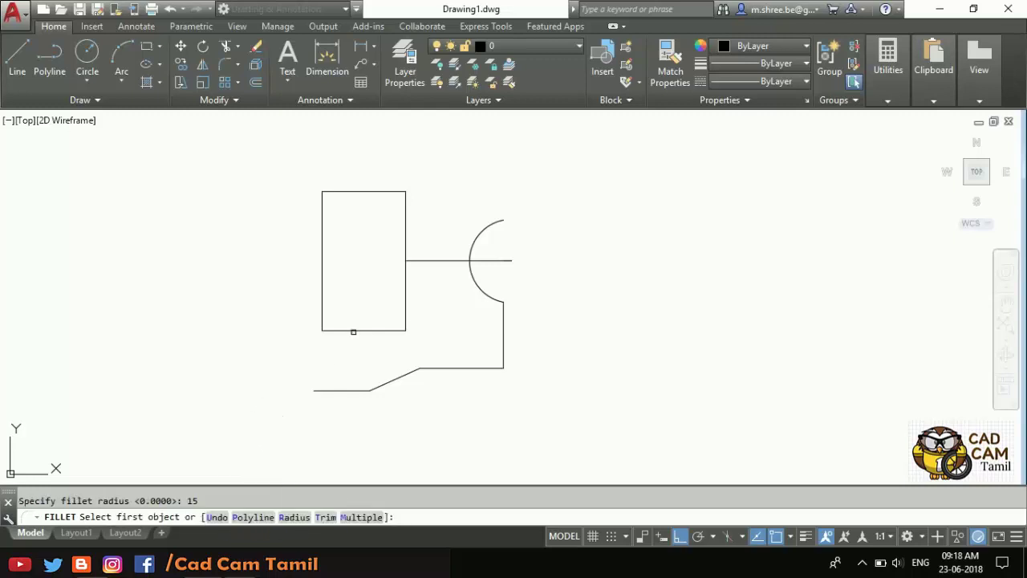
left_click(353, 331)
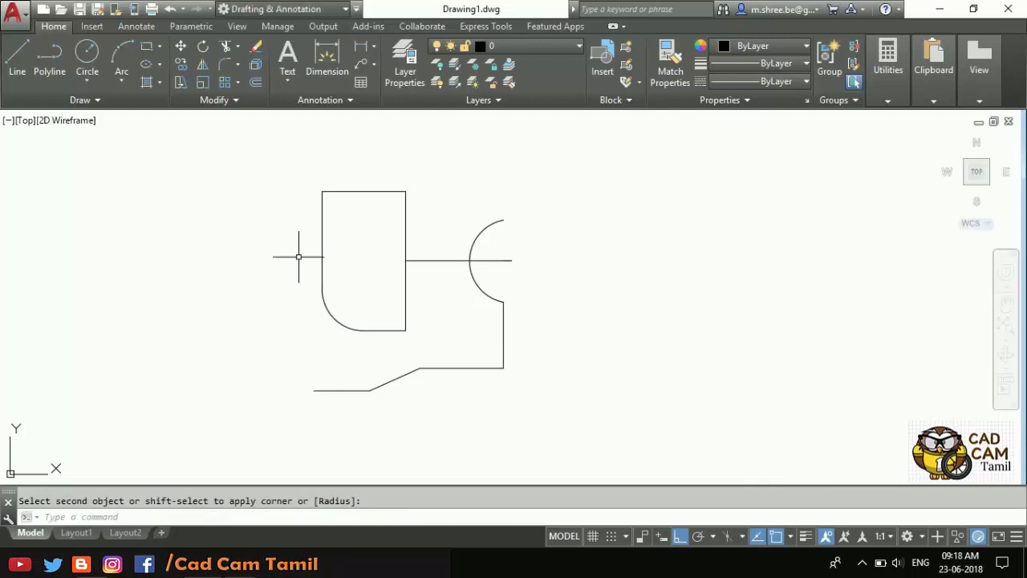
left_click(321, 289)
key("Return")
left_click(322, 229)
key("Escape")
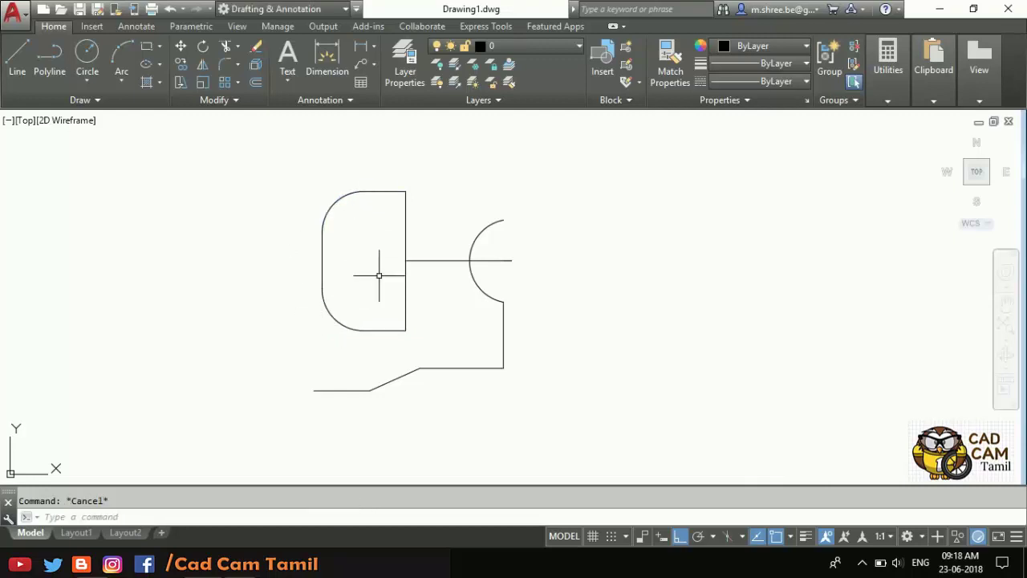
mouse_move(201, 551)
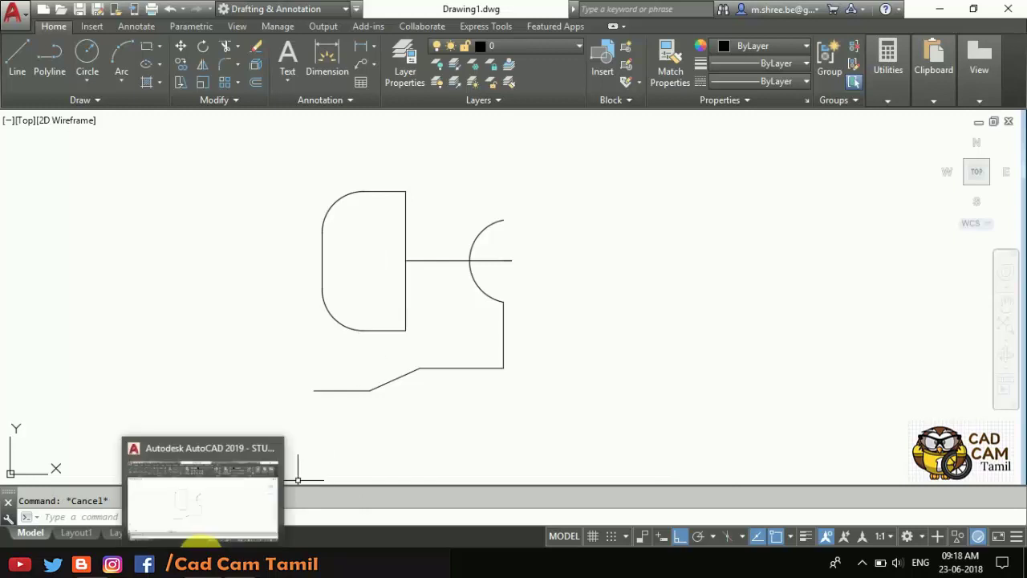
key("alt+Tab")
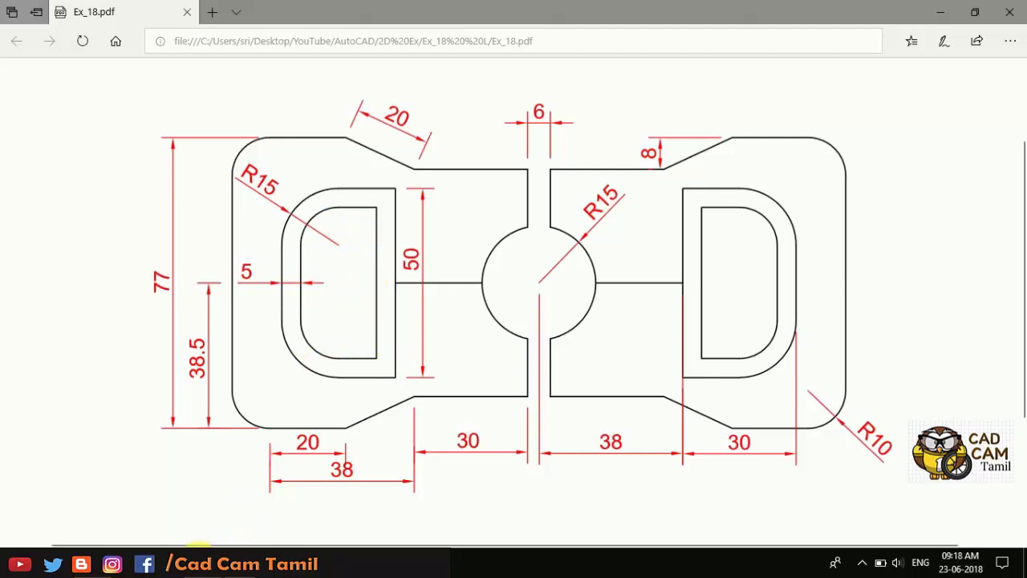
key("alt+Tab")
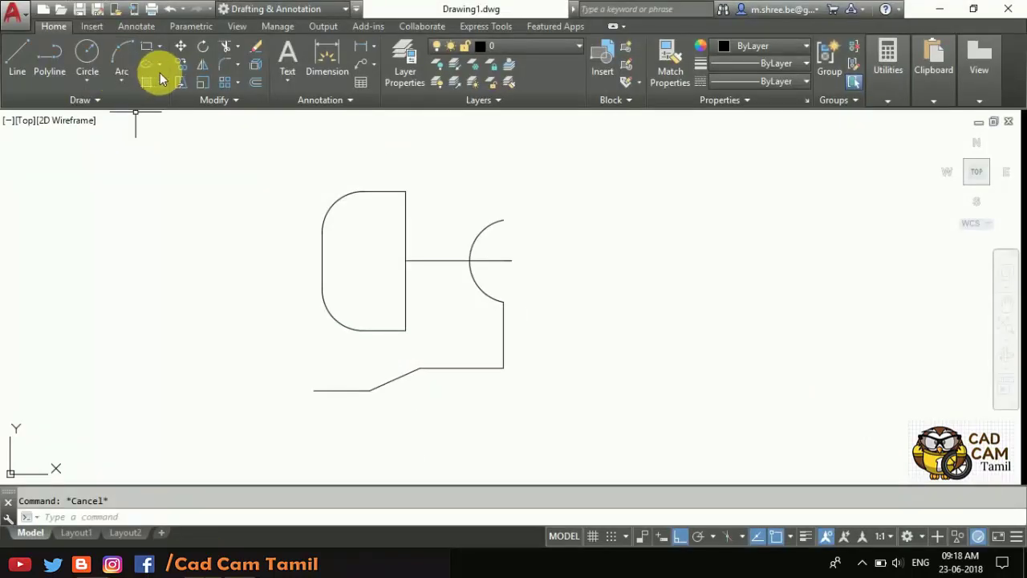
Step: Offset the D shape's left edge, upper arc, top edge and upper right edge 5 units inward
left_click(253, 87)
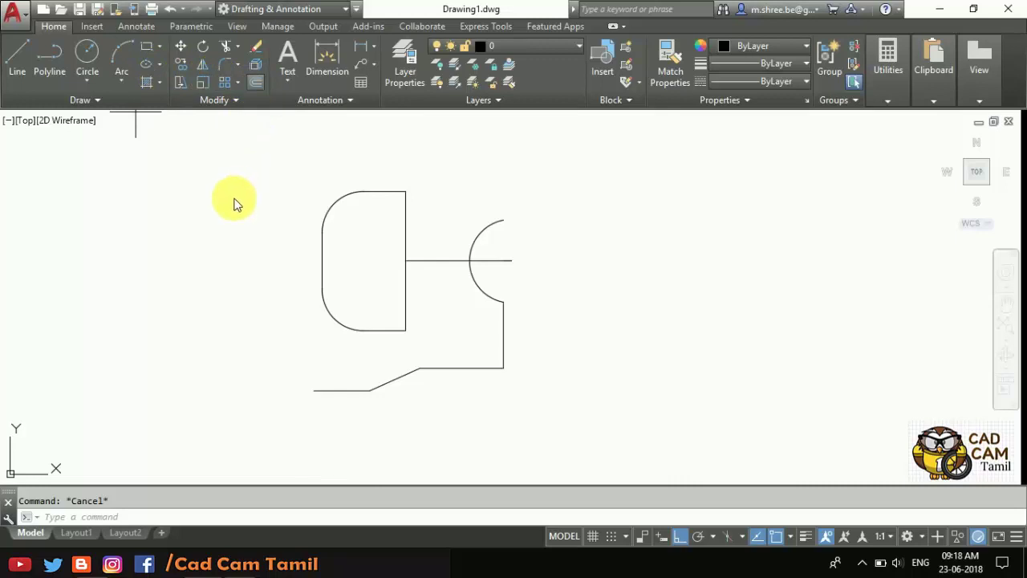
type("5")
key("Return")
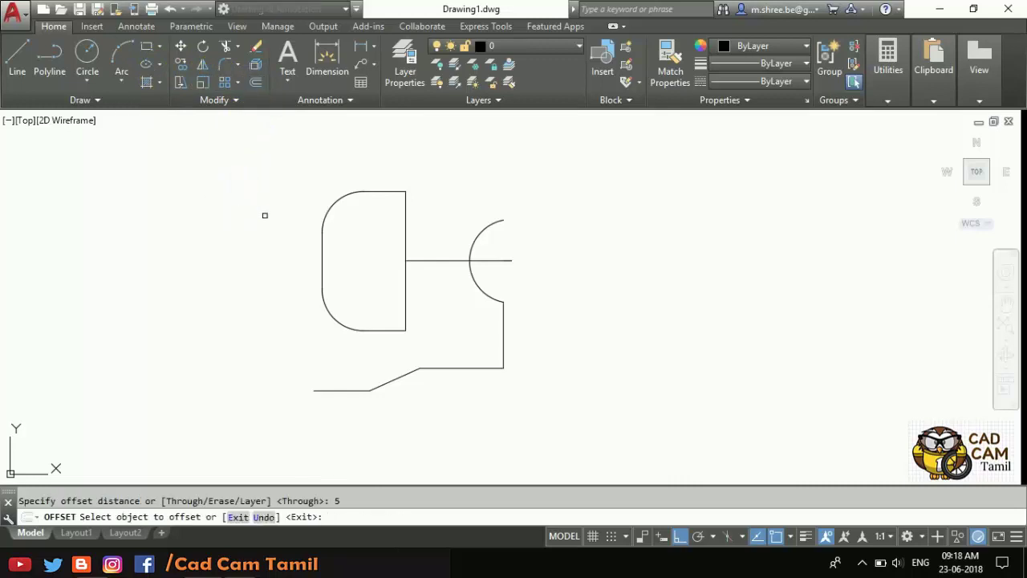
left_click(323, 266)
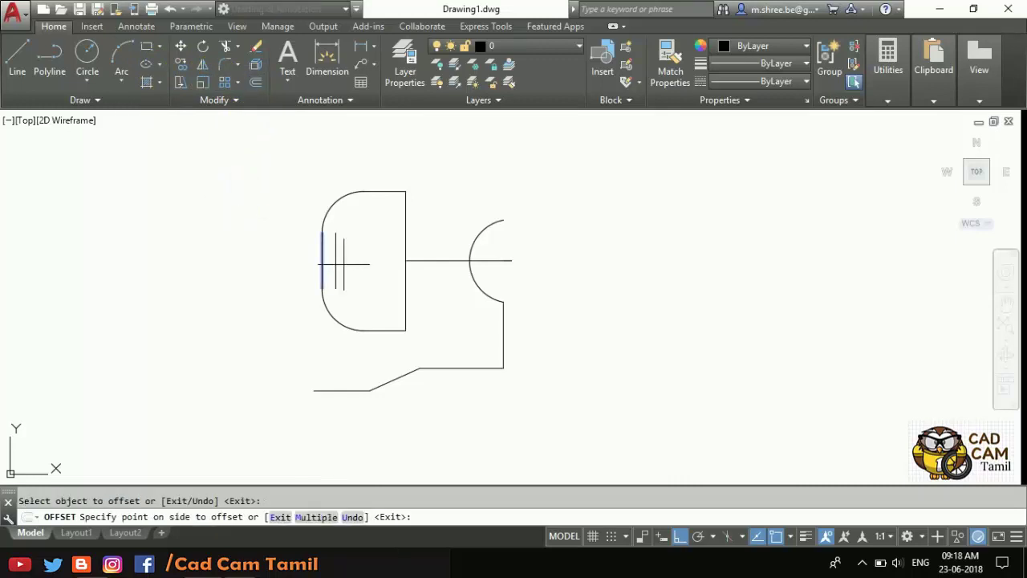
left_click(334, 200)
left_click(354, 226)
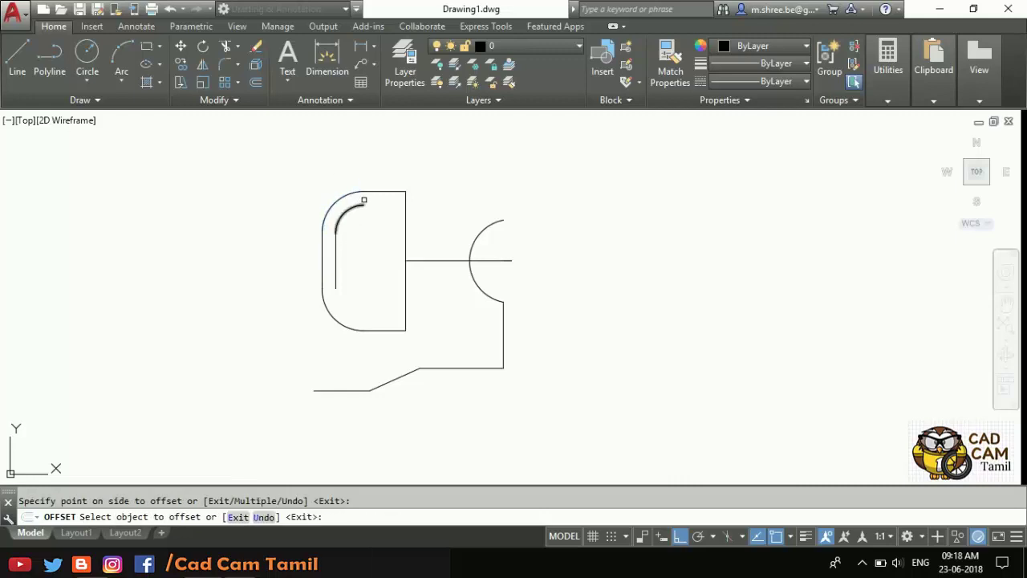
left_click(376, 192)
left_click(377, 219)
left_click(405, 243)
left_click(382, 243)
Step: Offset the lower right edge, bottom edge and lower arc inward, closing the inner D
left_click(406, 279)
left_click(372, 319)
left_click(368, 329)
left_click(353, 312)
left_click(330, 315)
left_click(360, 287)
key("Escape")
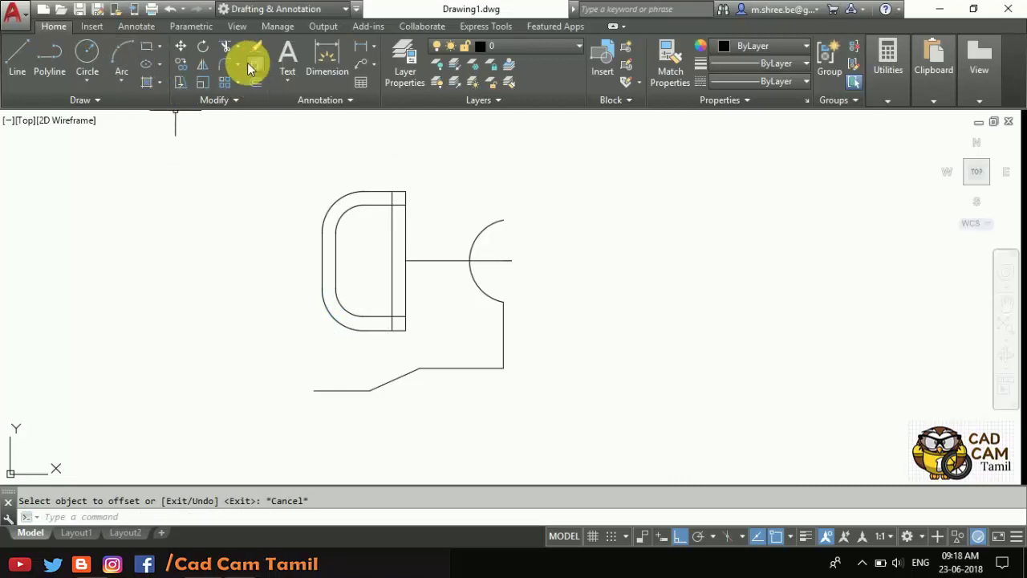
left_click(225, 46)
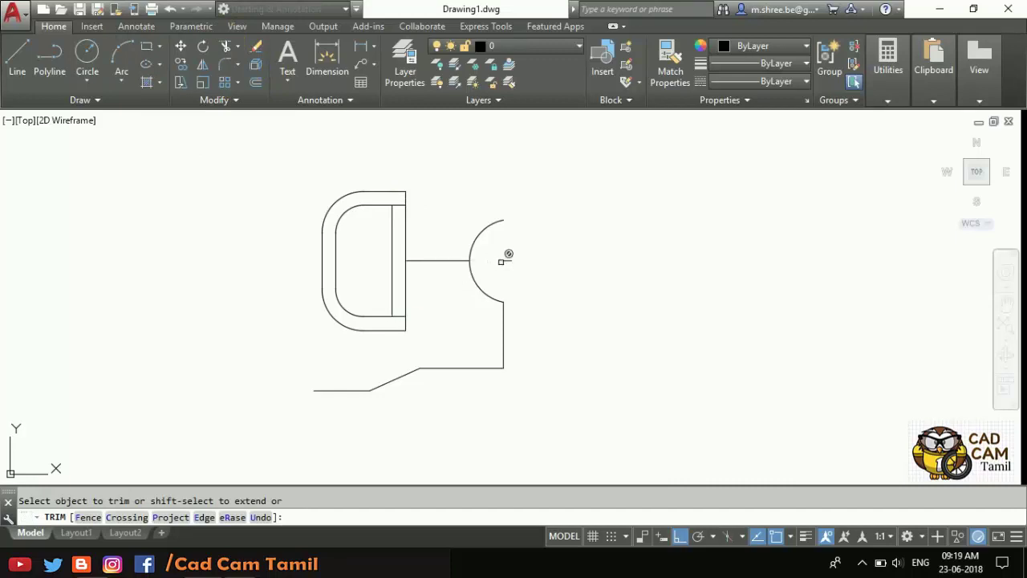
key("Escape")
left_click(492, 248)
left_click(517, 277)
key("Delete")
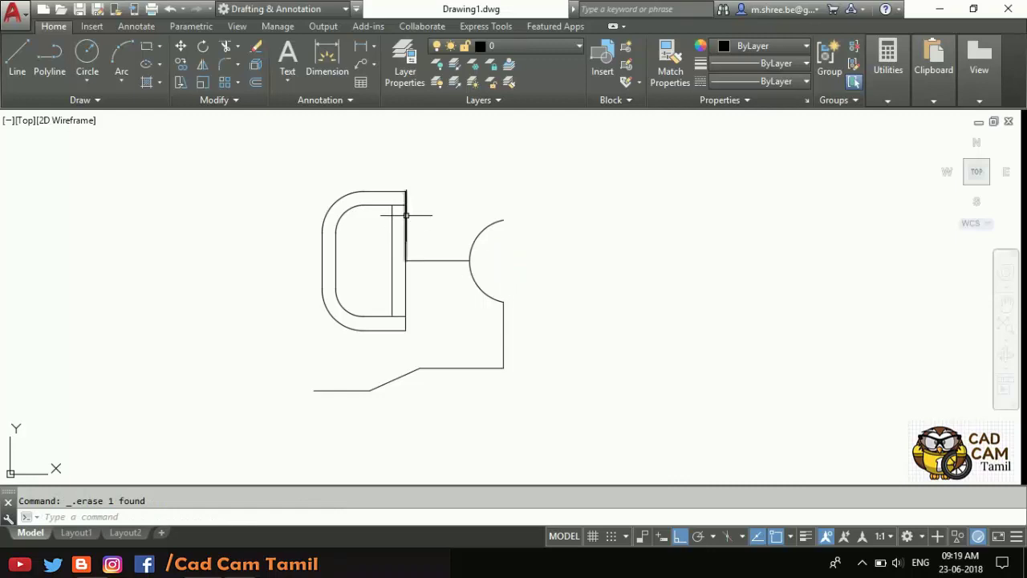
left_click(221, 53)
key("Return")
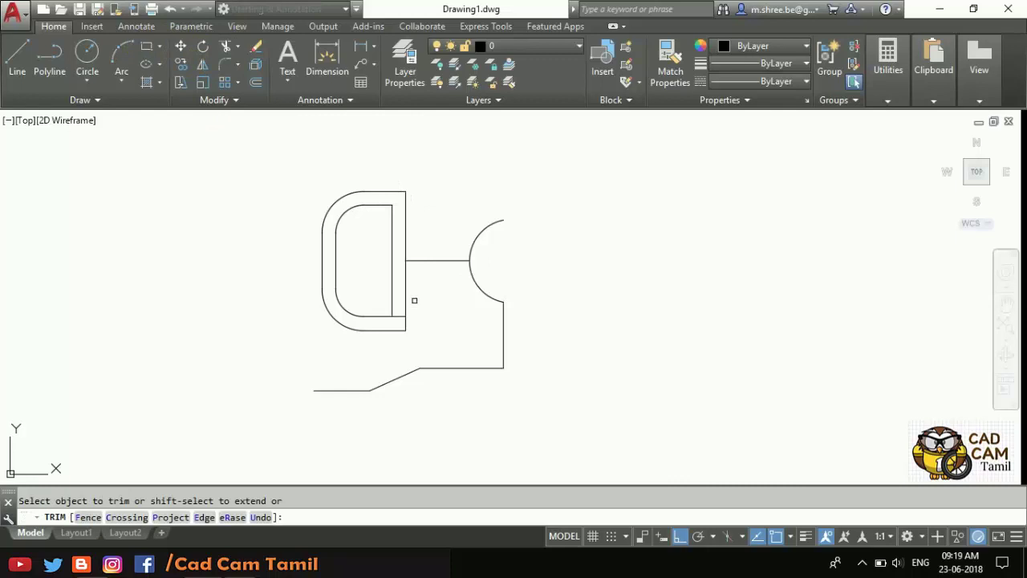
left_click(402, 313)
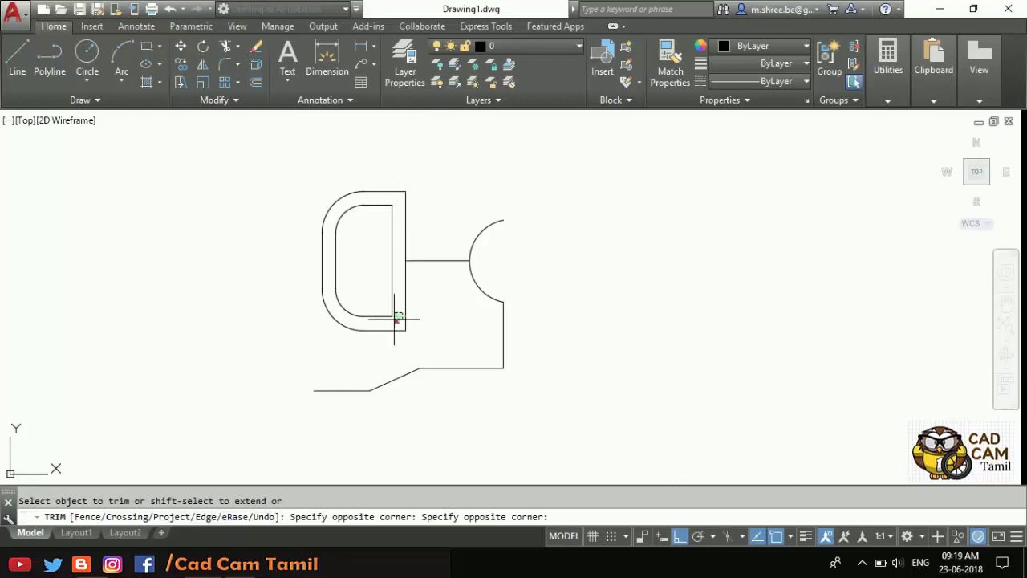
key("Escape")
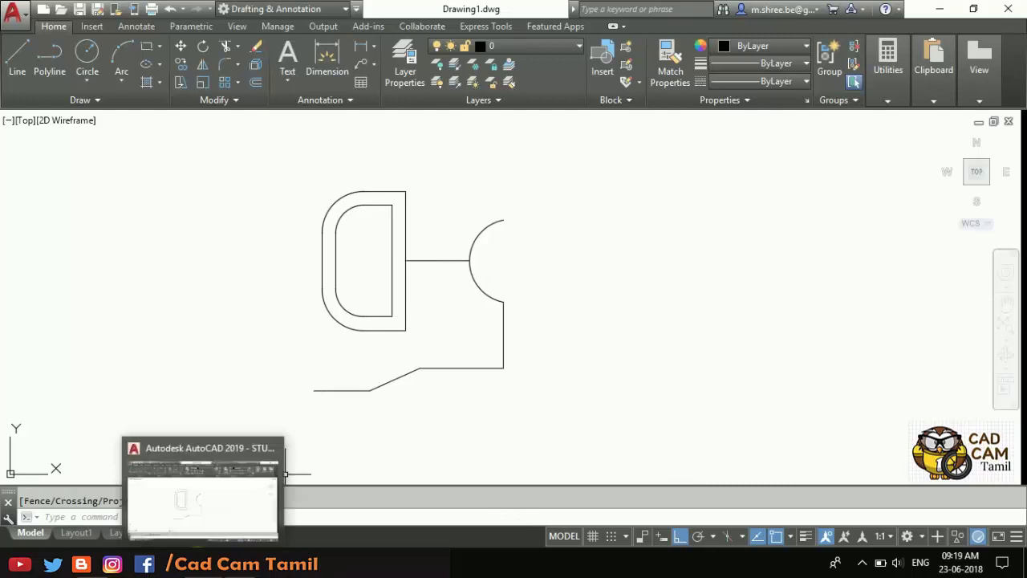
left_click(238, 564)
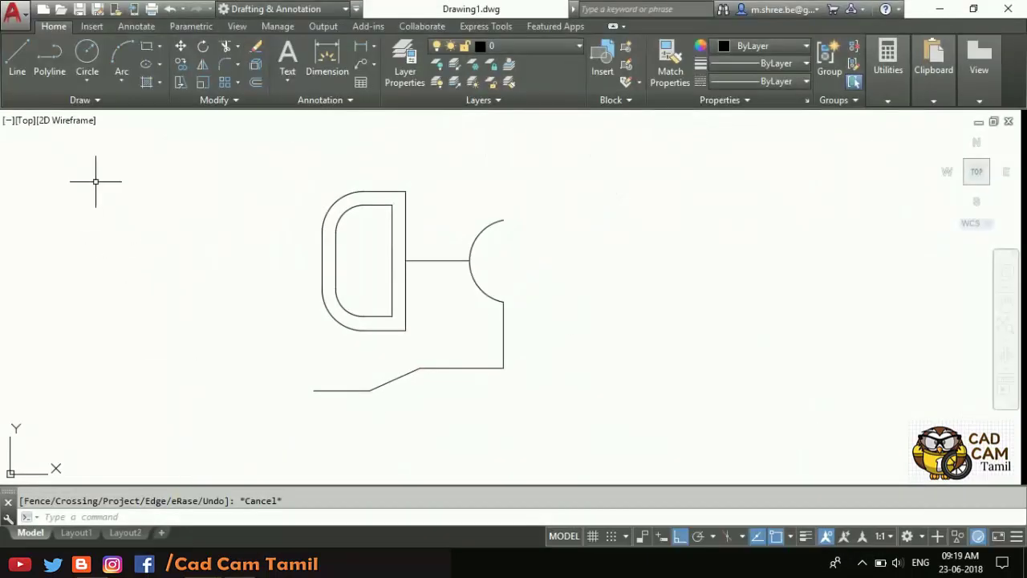
Step: Extend the bottom edge 10 units left and draw the 77-unit left edge upward
left_click(16, 56)
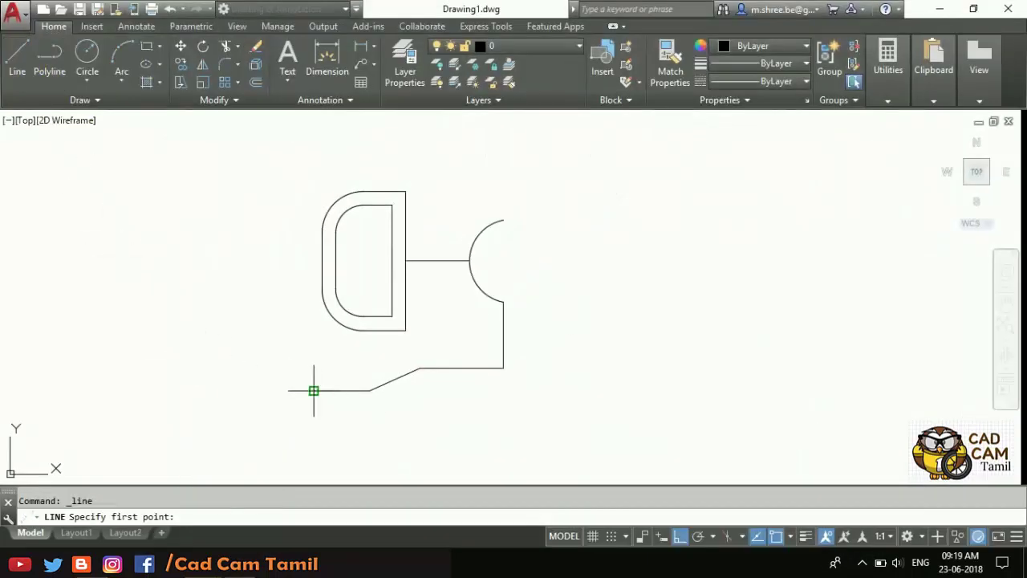
left_click(313, 391)
type("10")
key("Return")
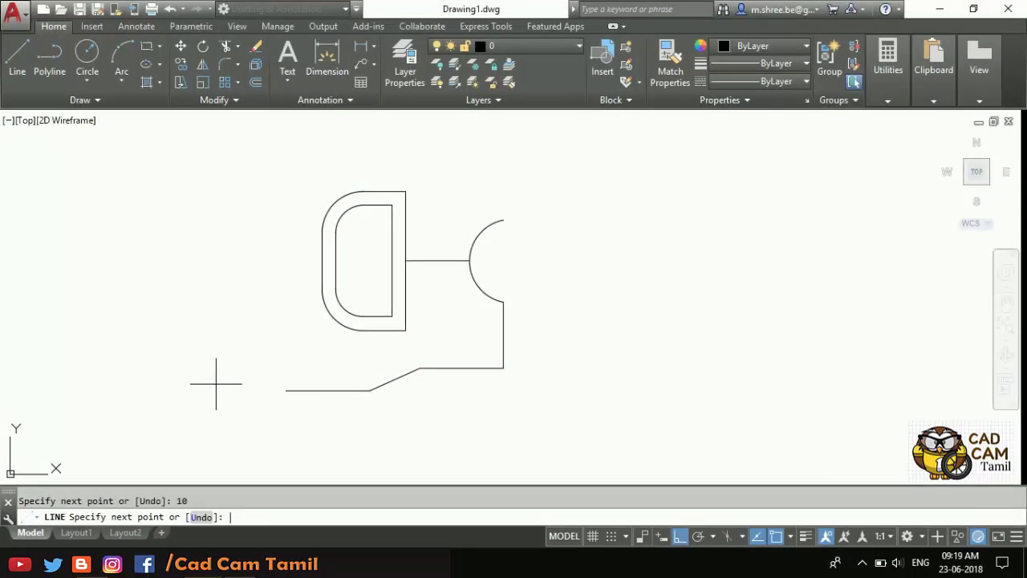
key("Return")
key("Escape")
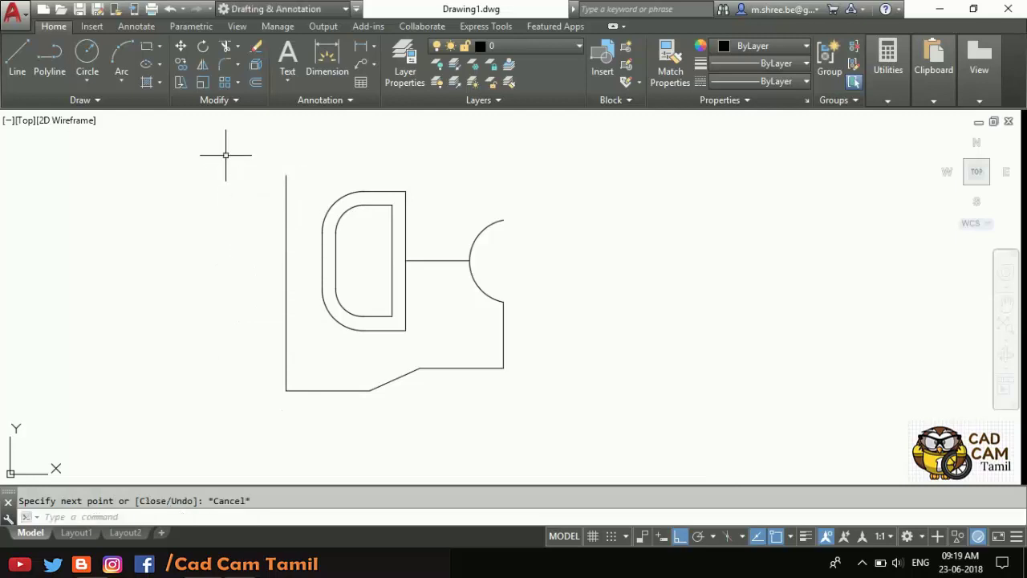
Step: Try an R15 fillet on the lower-left corner, then delete both bottom segments
left_click(225, 65)
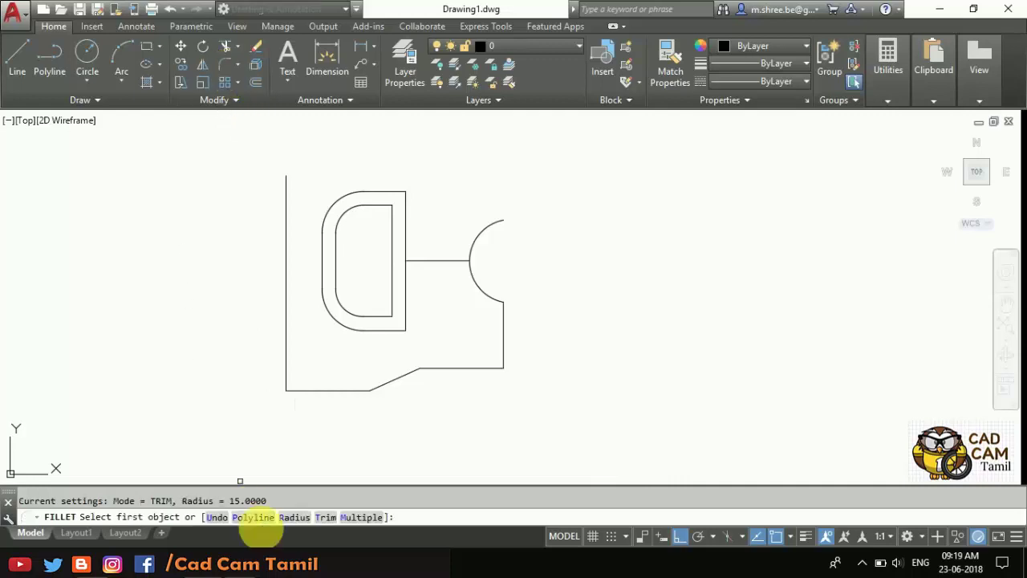
left_click(293, 517)
type("15")
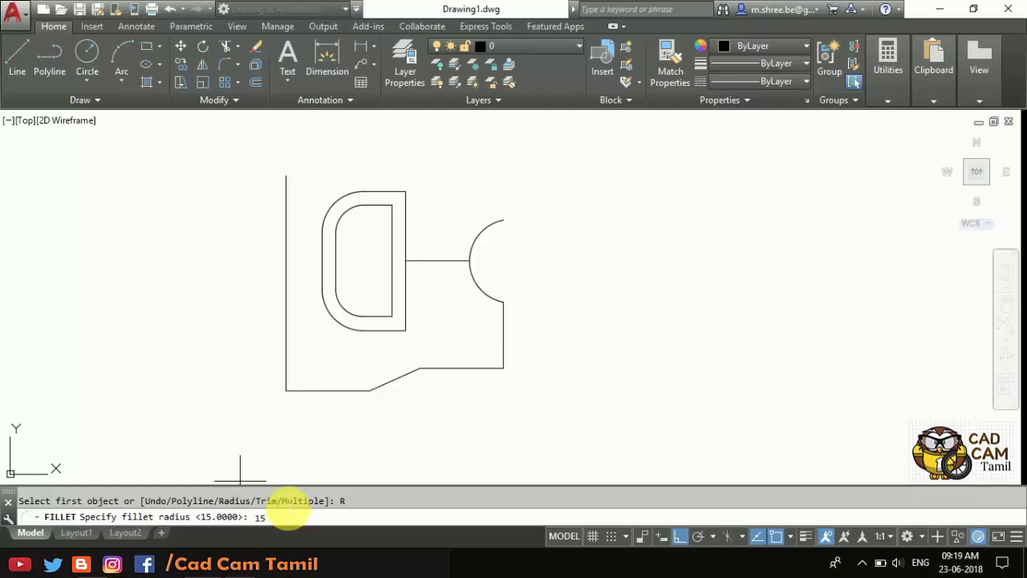
key("Return")
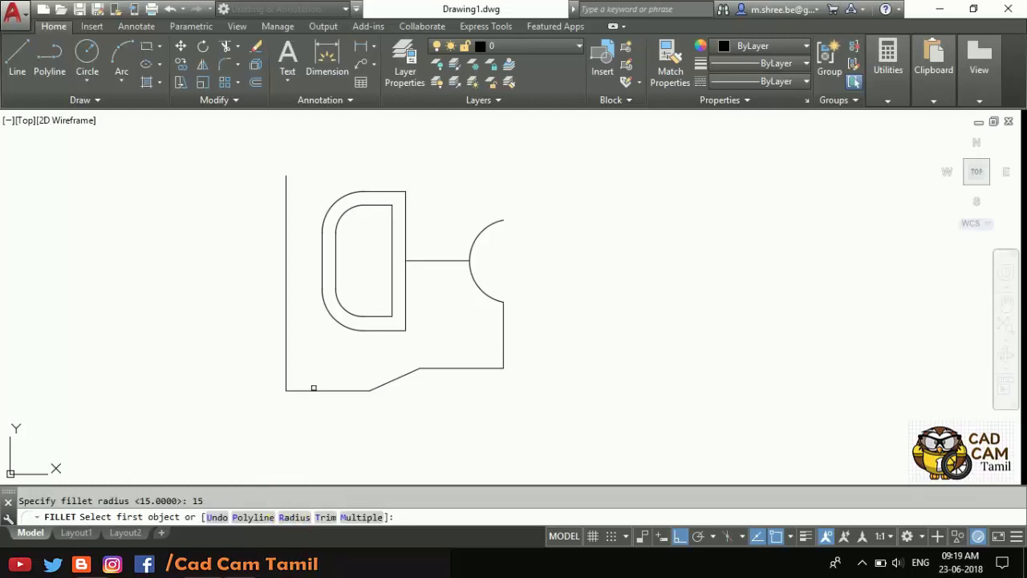
left_click(301, 390)
left_click(291, 368)
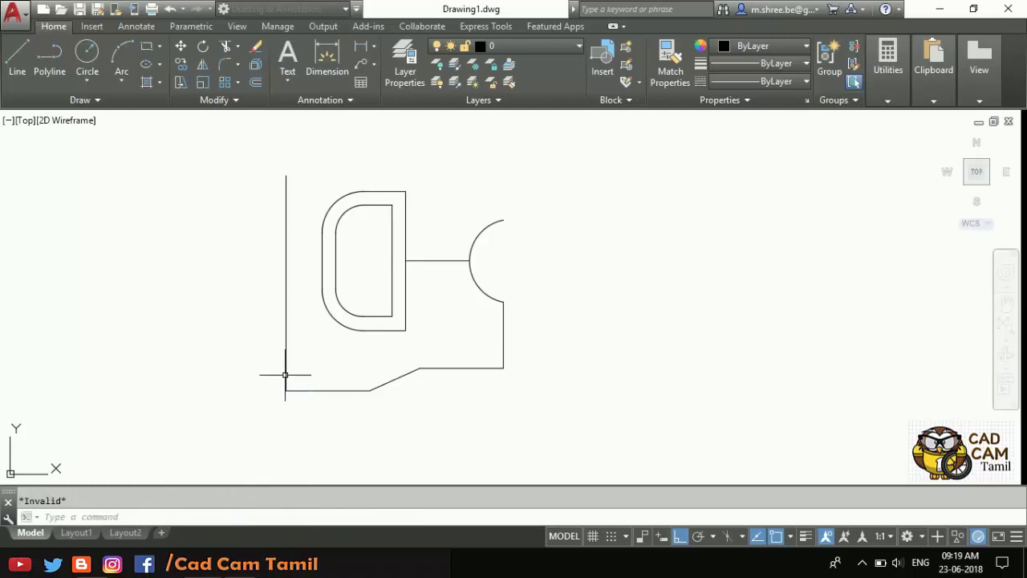
left_click(293, 390)
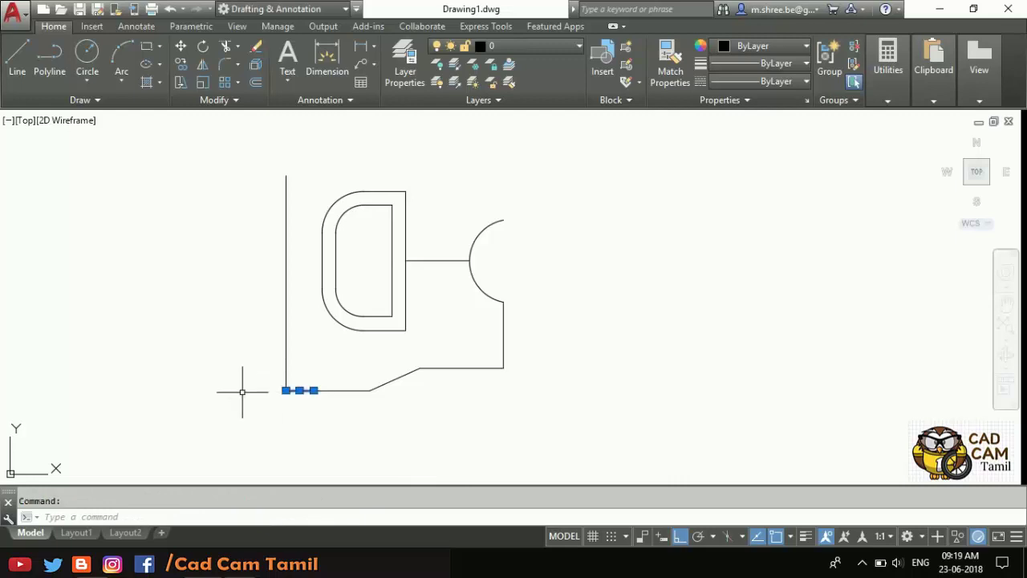
key("Delete")
left_click(340, 390)
key("Delete")
Step: Redraw the bottom line to the angled edge and fillet it with the left edge at R15
left_click(26, 72)
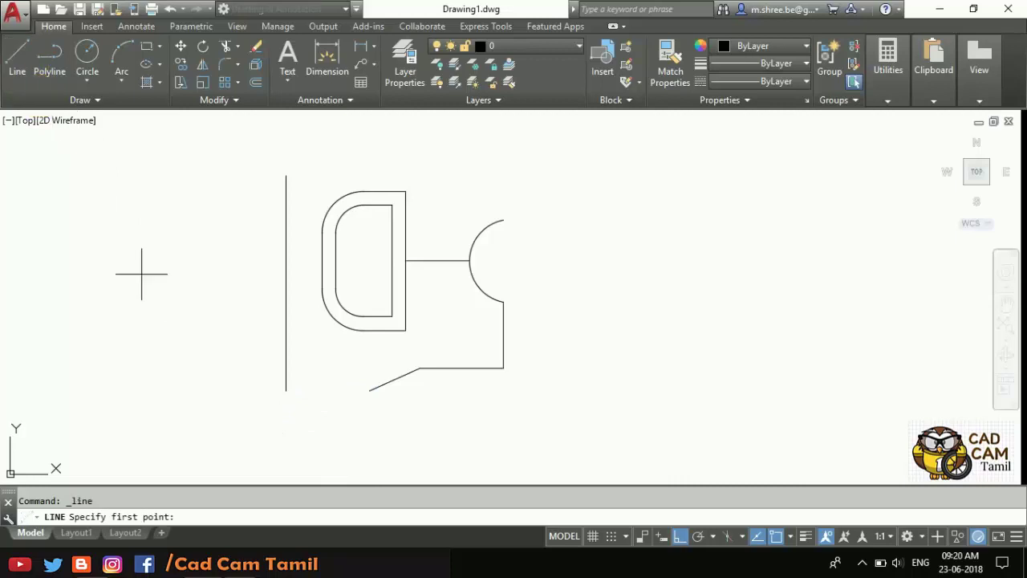
left_click(286, 391)
left_click(369, 391)
key("Return")
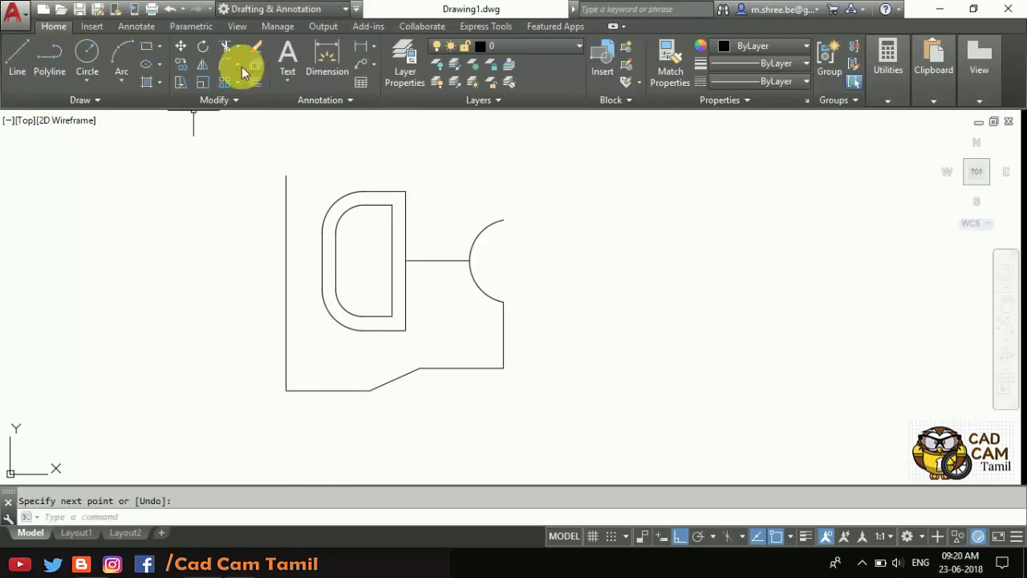
left_click(223, 68)
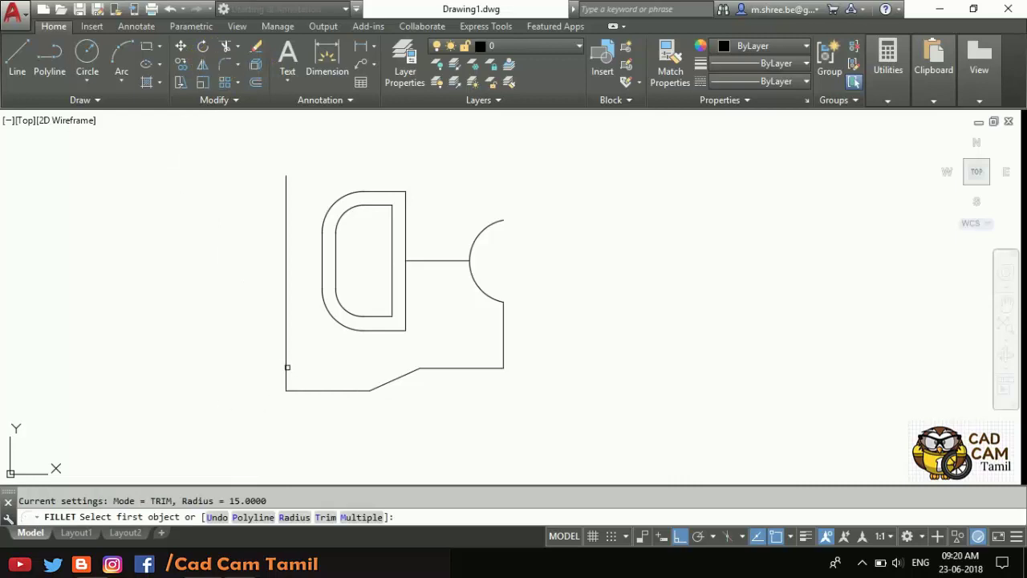
left_click(284, 365)
left_click(313, 390)
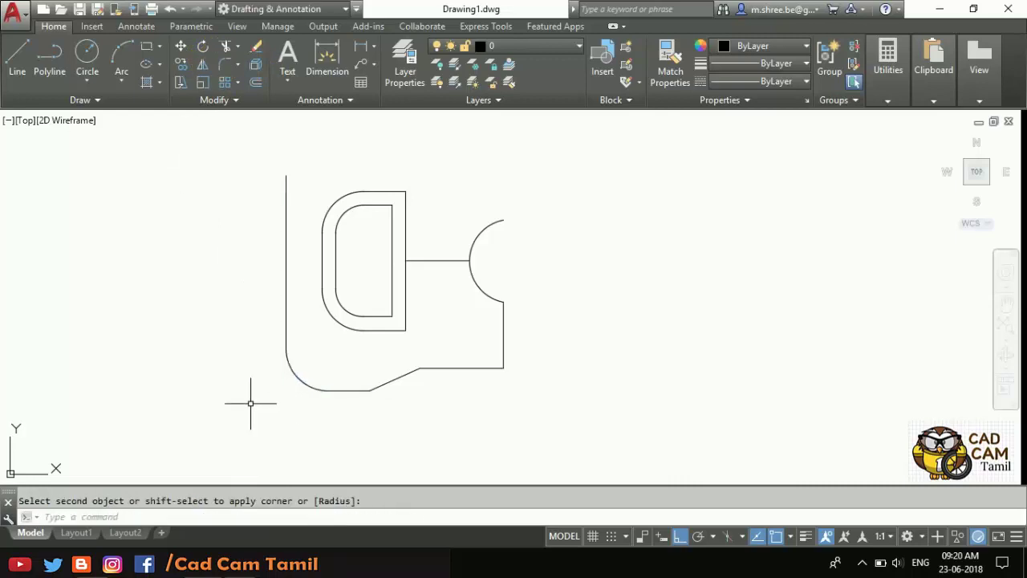
scroll(223, 411, "down", 1)
scroll(230, 374, "up", 2)
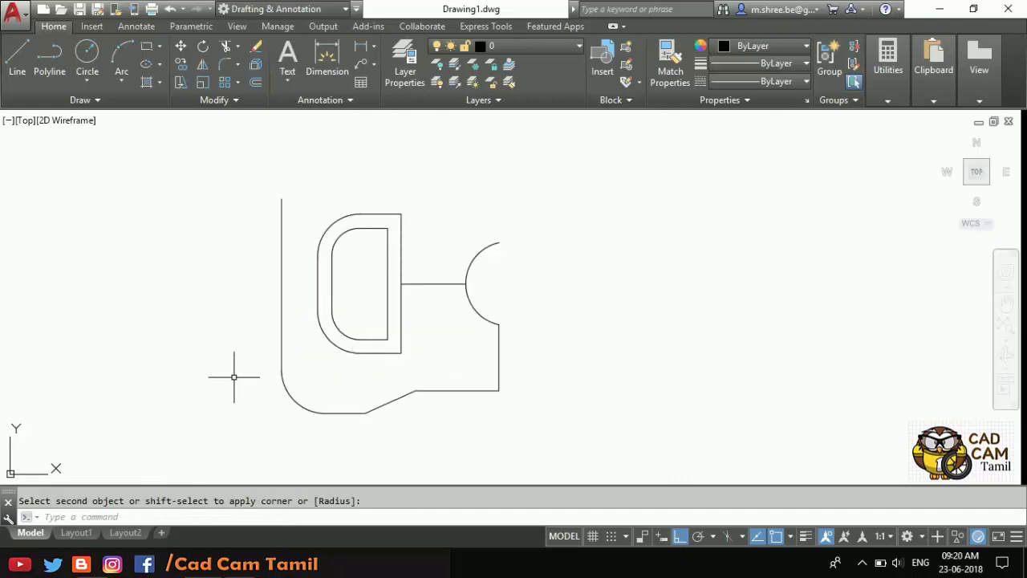
key("Escape")
Step: Select the lower outline: corner arc, bottom line, angled edge, right horizontal and vertical edges
left_click(315, 411)
left_click(353, 412)
left_click(394, 403)
left_click(437, 390)
left_click(500, 365)
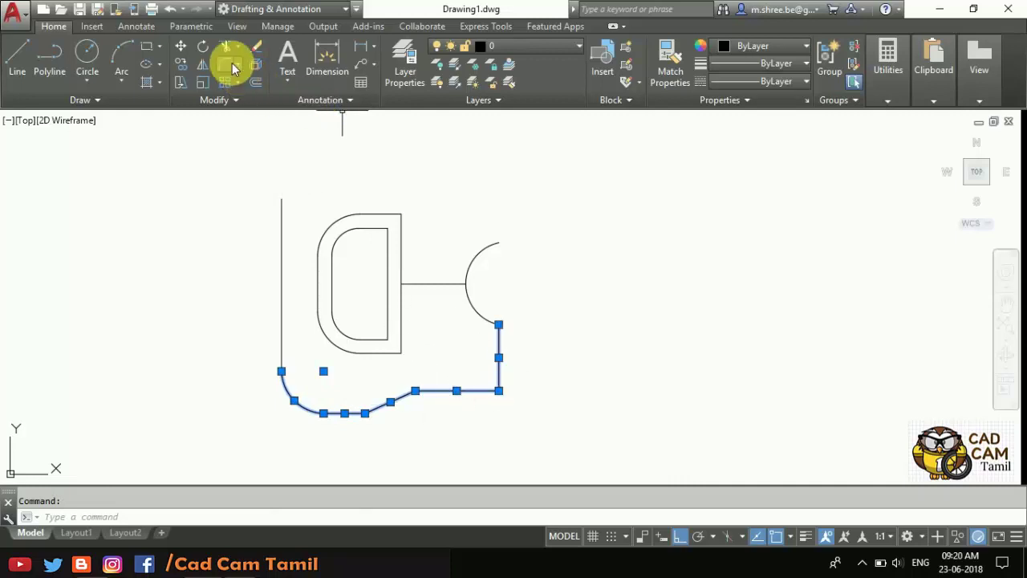
Step: Mirror the selected lower outline about the horizontal slot line, keeping the original
left_click(202, 64)
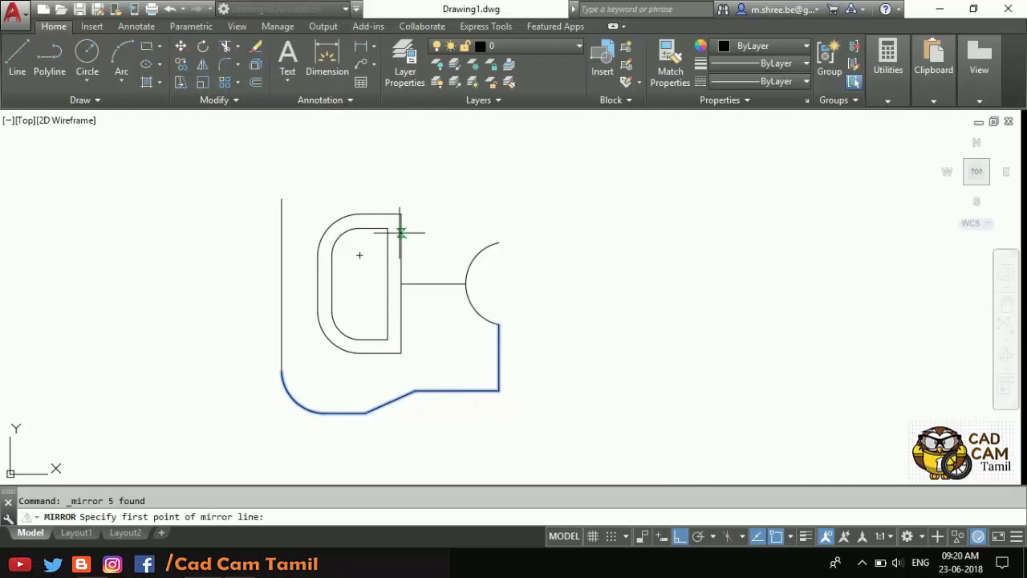
left_click(466, 284)
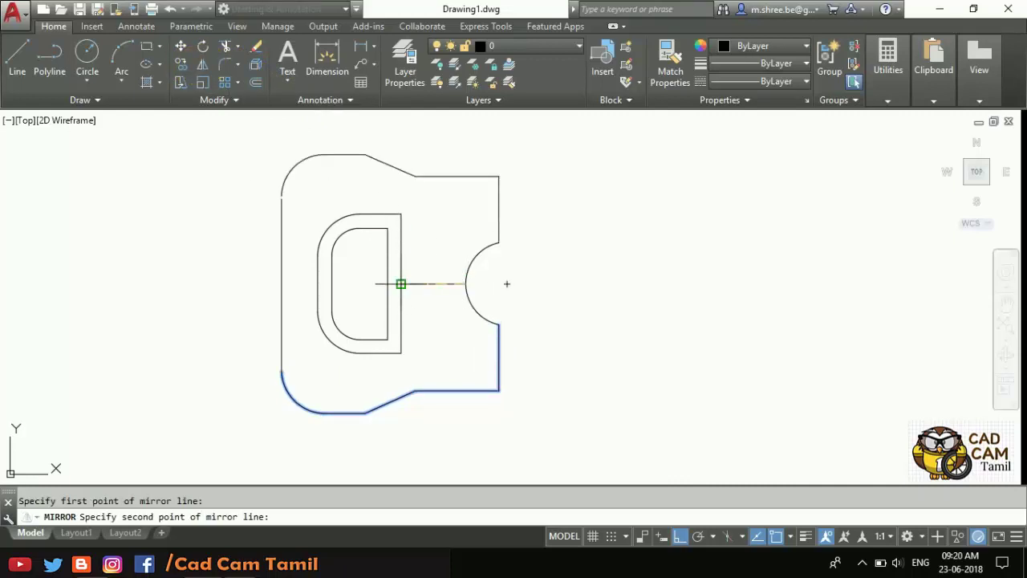
left_click(400, 283)
key("Return")
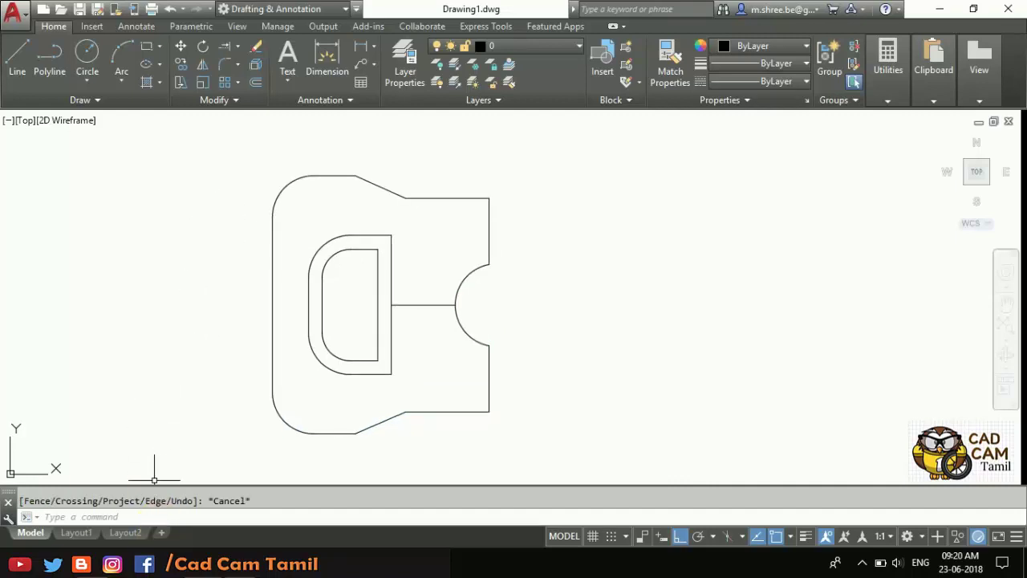
left_click(120, 561)
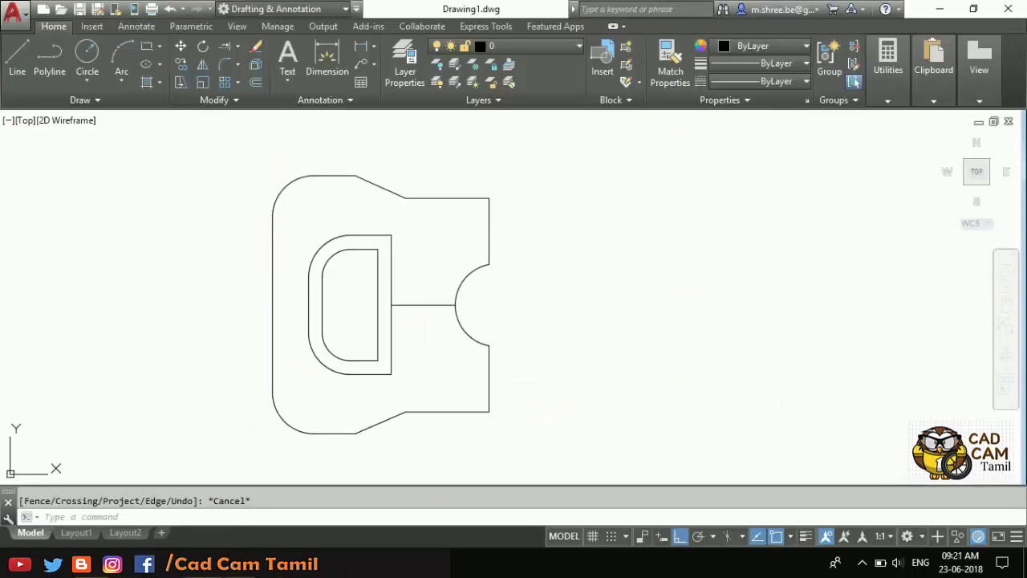
Step: Draw a vertical line at the plate's right edge as the mirror axis
left_click(17, 56)
left_click(489, 345)
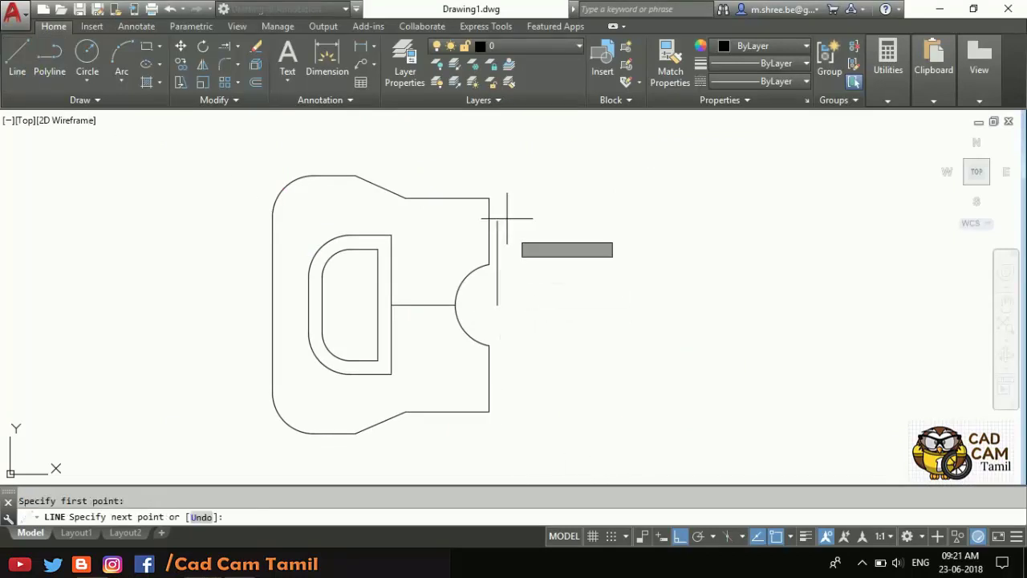
left_click(496, 444)
key("Return")
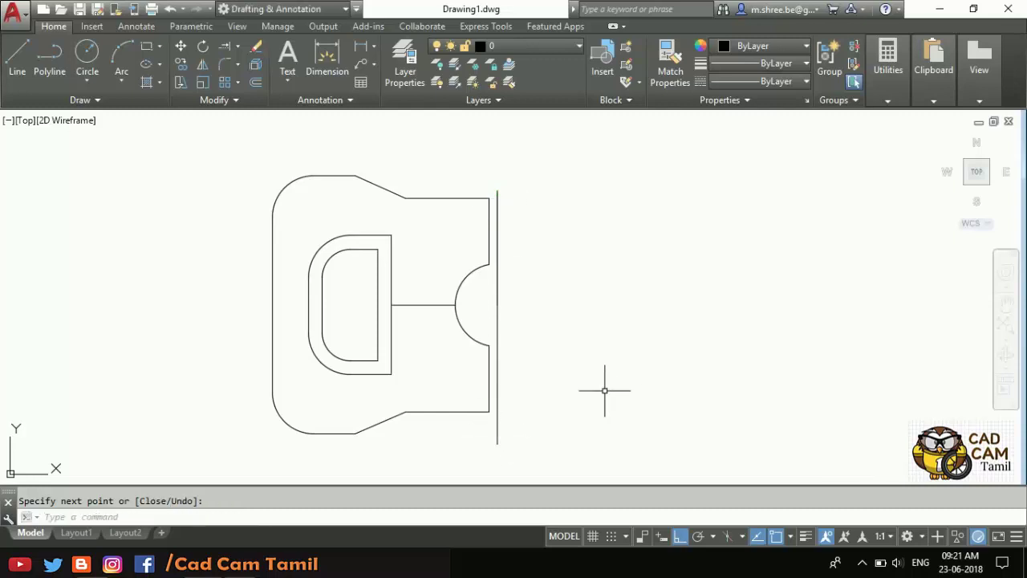
Step: Window-select the half plate and mirror it about the vertical line, keeping the original
left_click(216, 138)
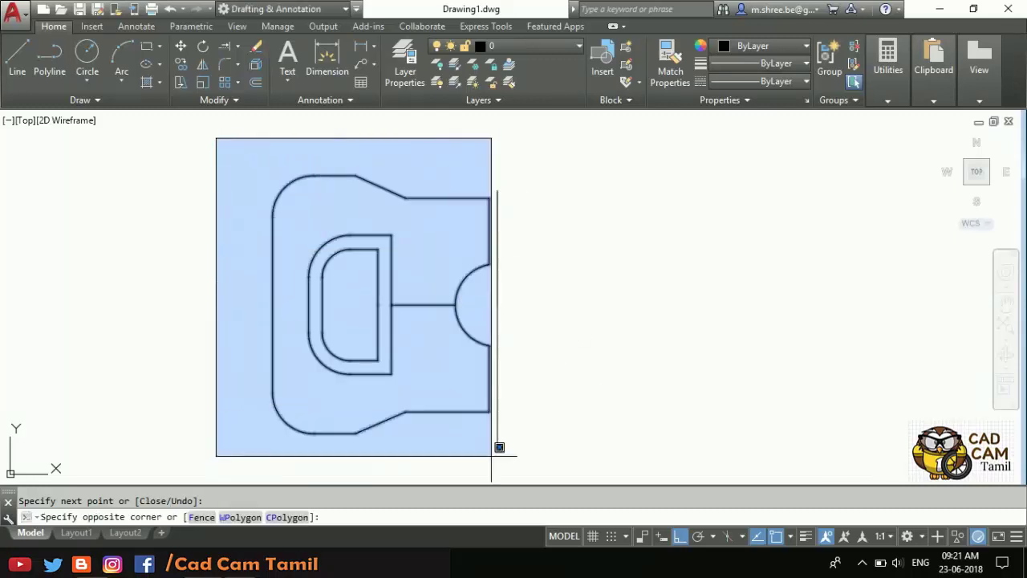
left_click(507, 447)
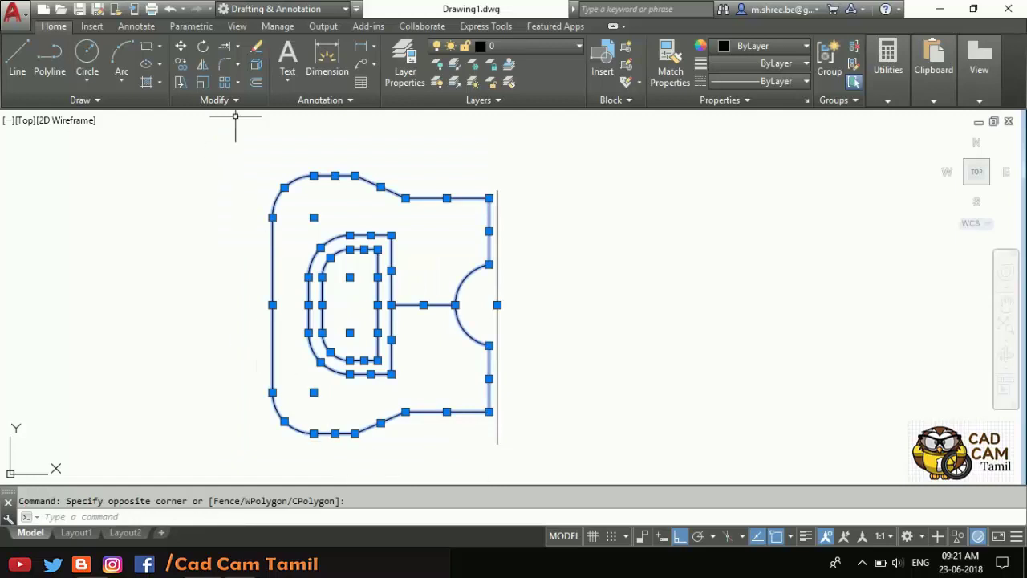
left_click(203, 66)
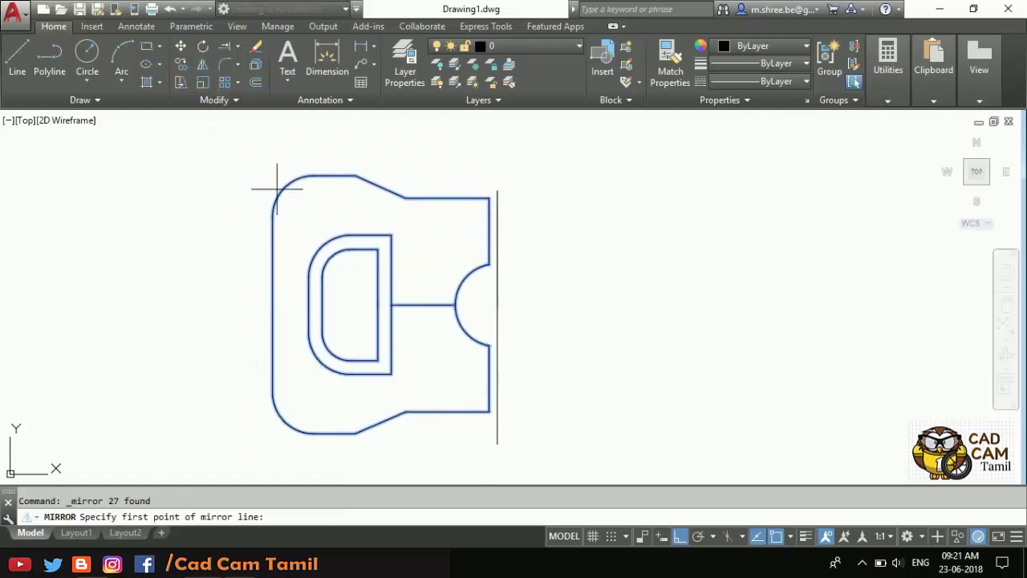
left_click(497, 443)
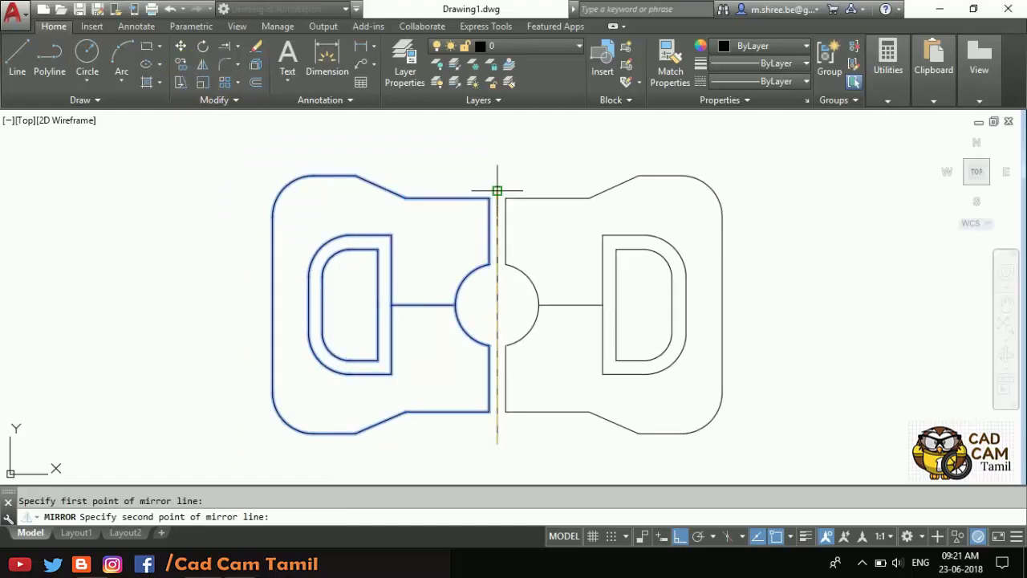
left_click(498, 192)
key("Return")
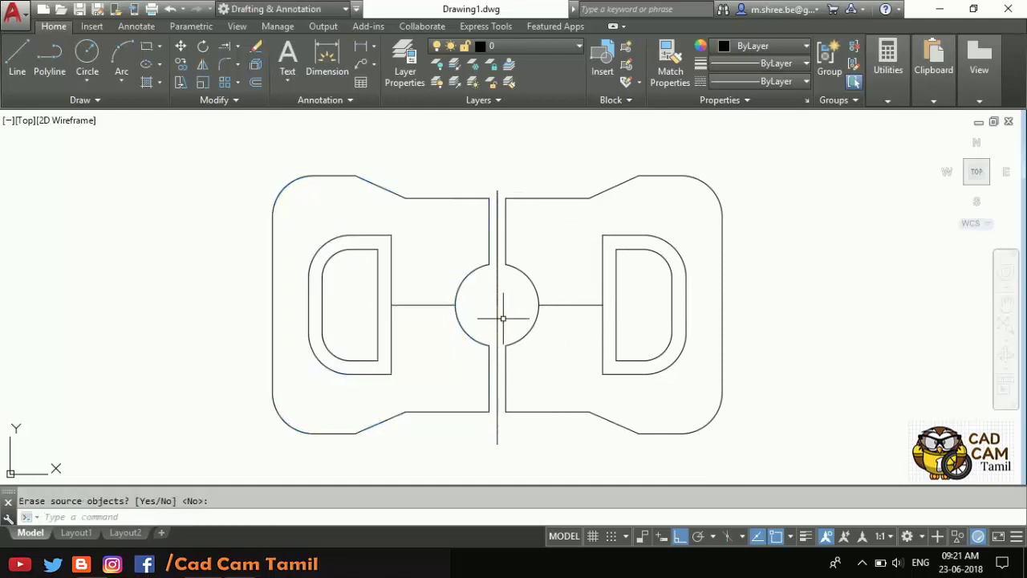
Step: Erase the vertical centre lines left at the mirror axis
left_click(498, 311)
key("Delete")
left_click(498, 302)
key("Delete")
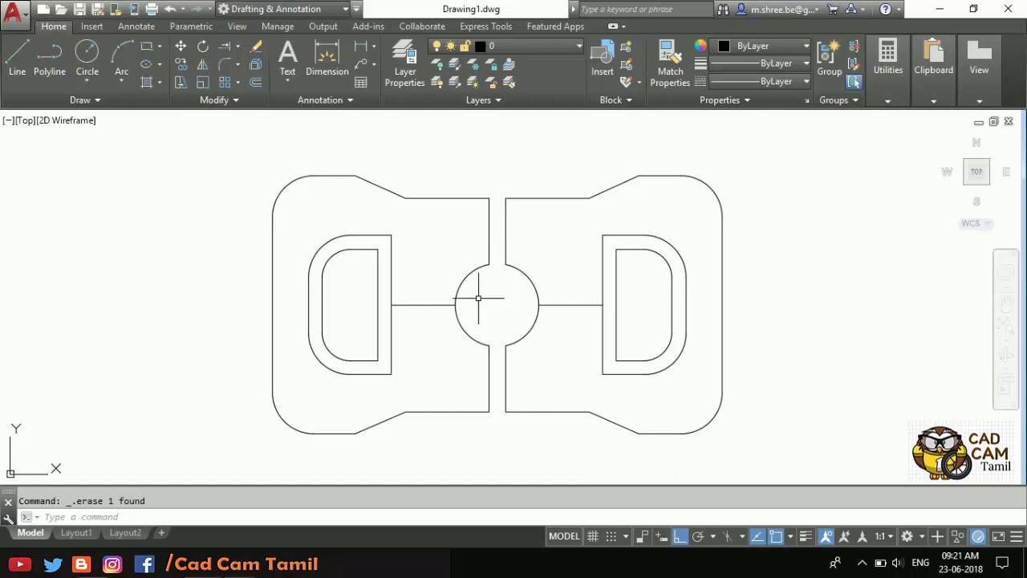